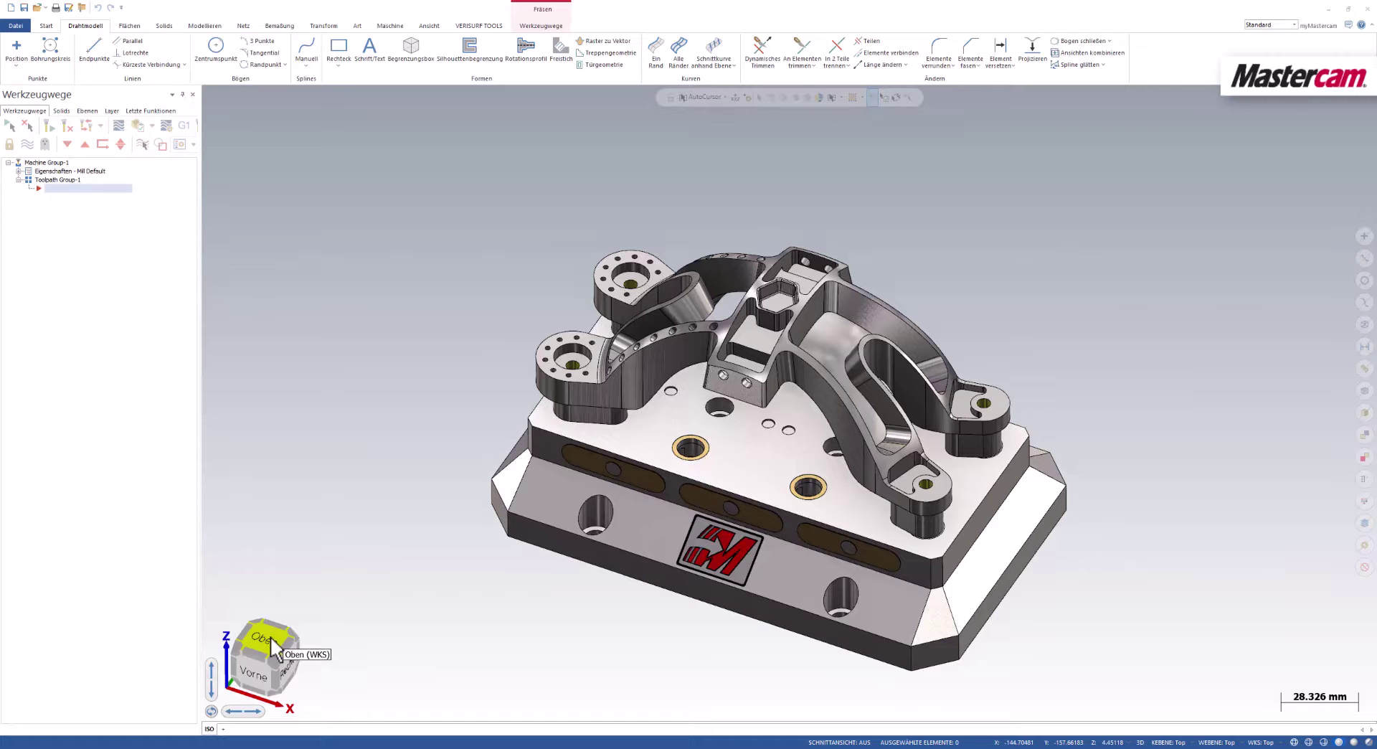
Step: Inspect the fixtured part from the ViewCube's top, right, isometric and left views
left_click(270, 640)
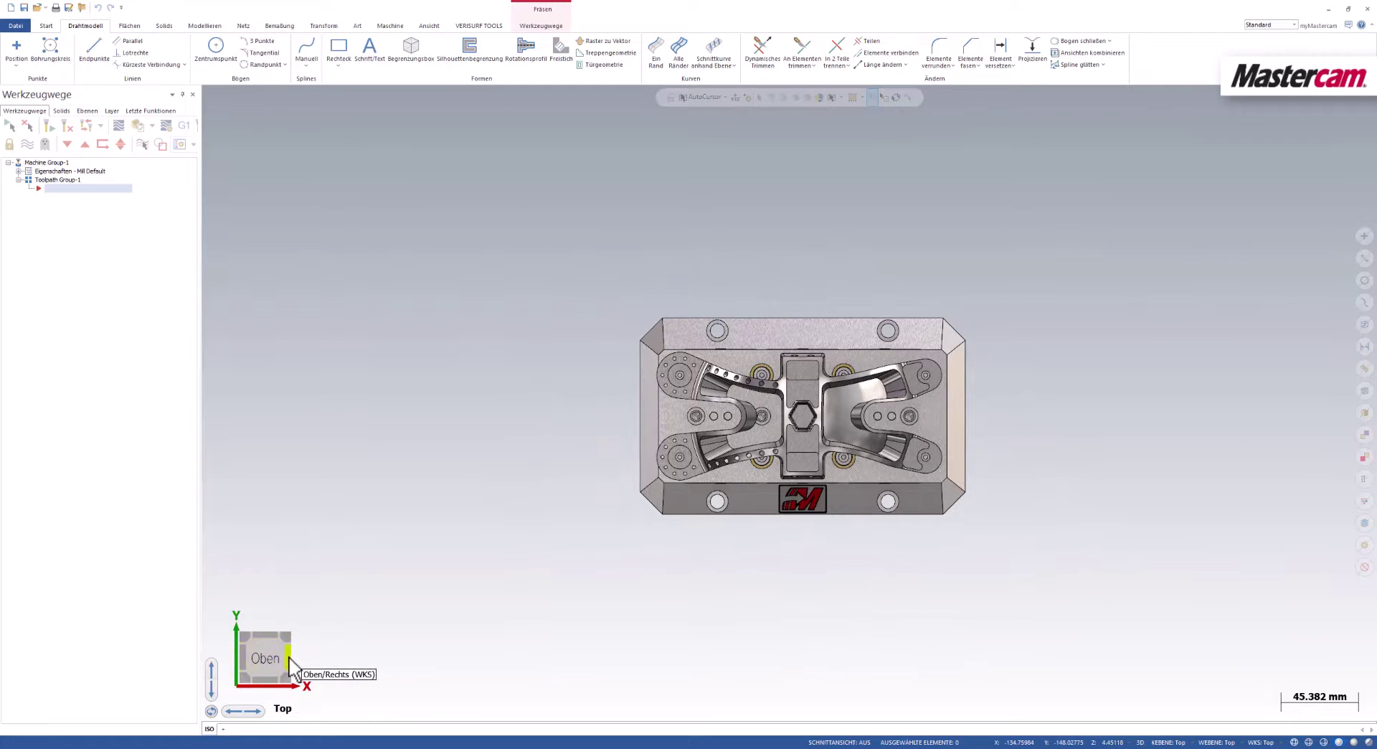
left_click(284, 651)
left_click(289, 651)
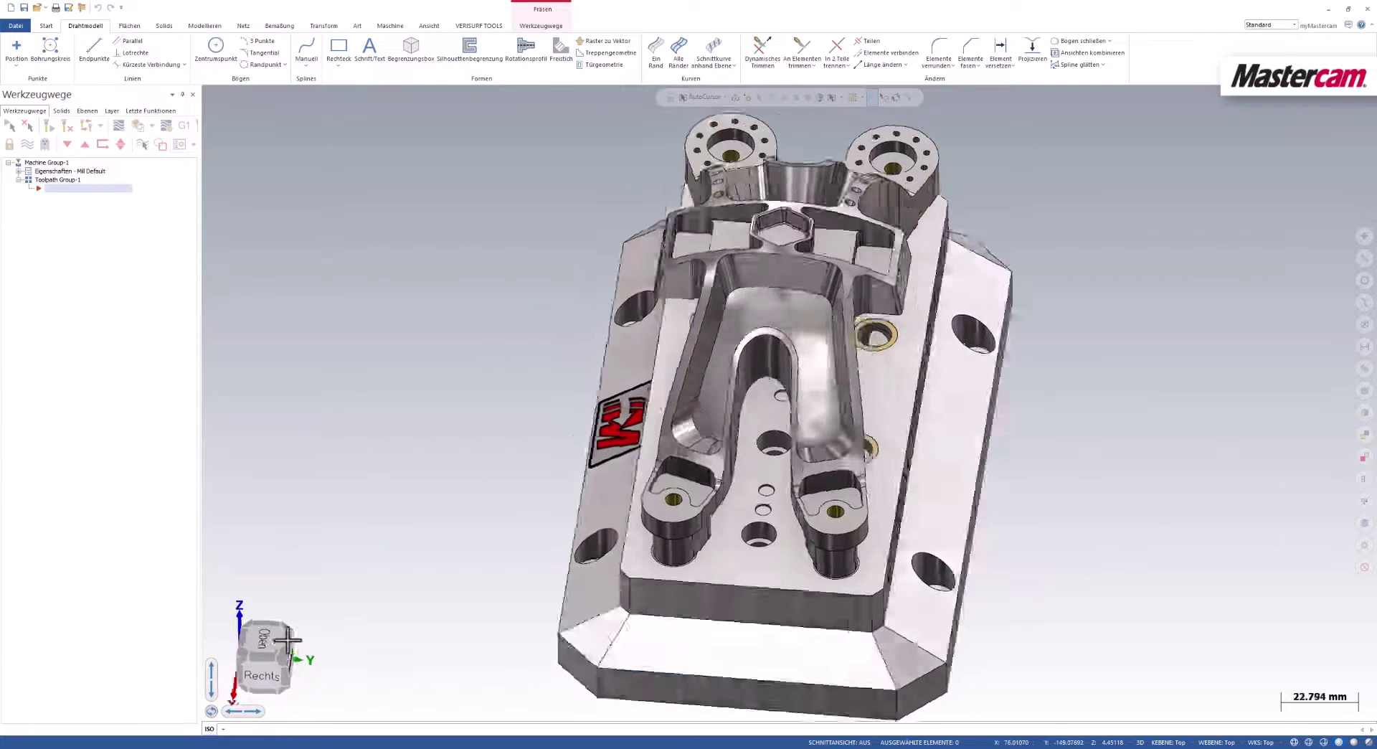
left_click(287, 649)
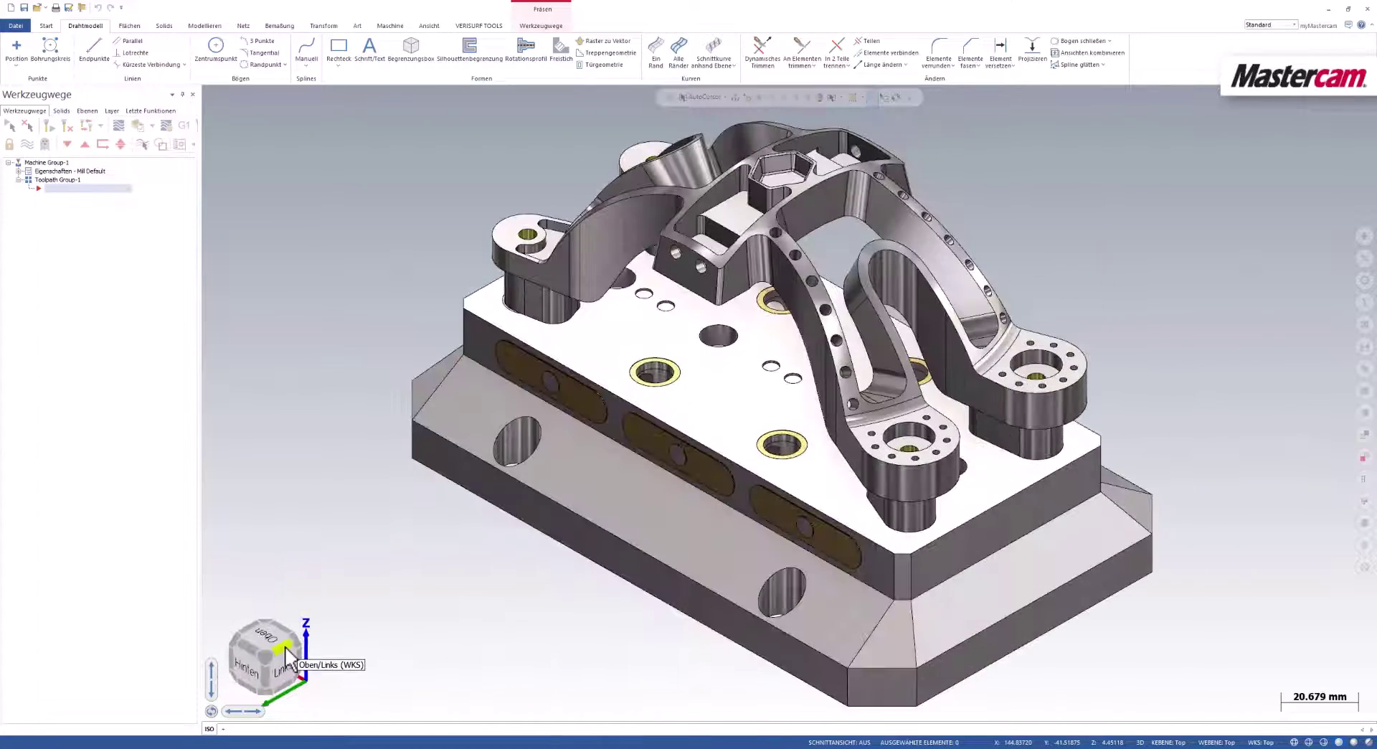
left_click(285, 647)
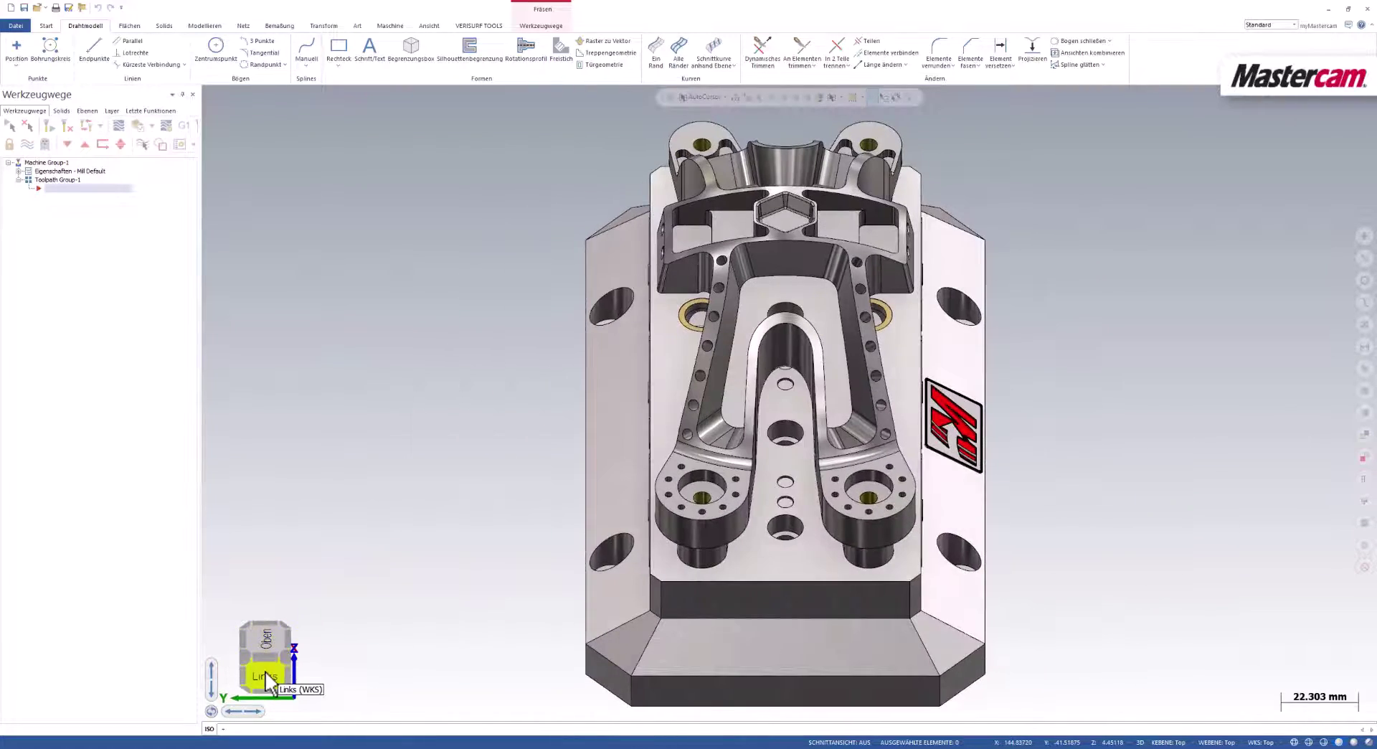
left_click(265, 670)
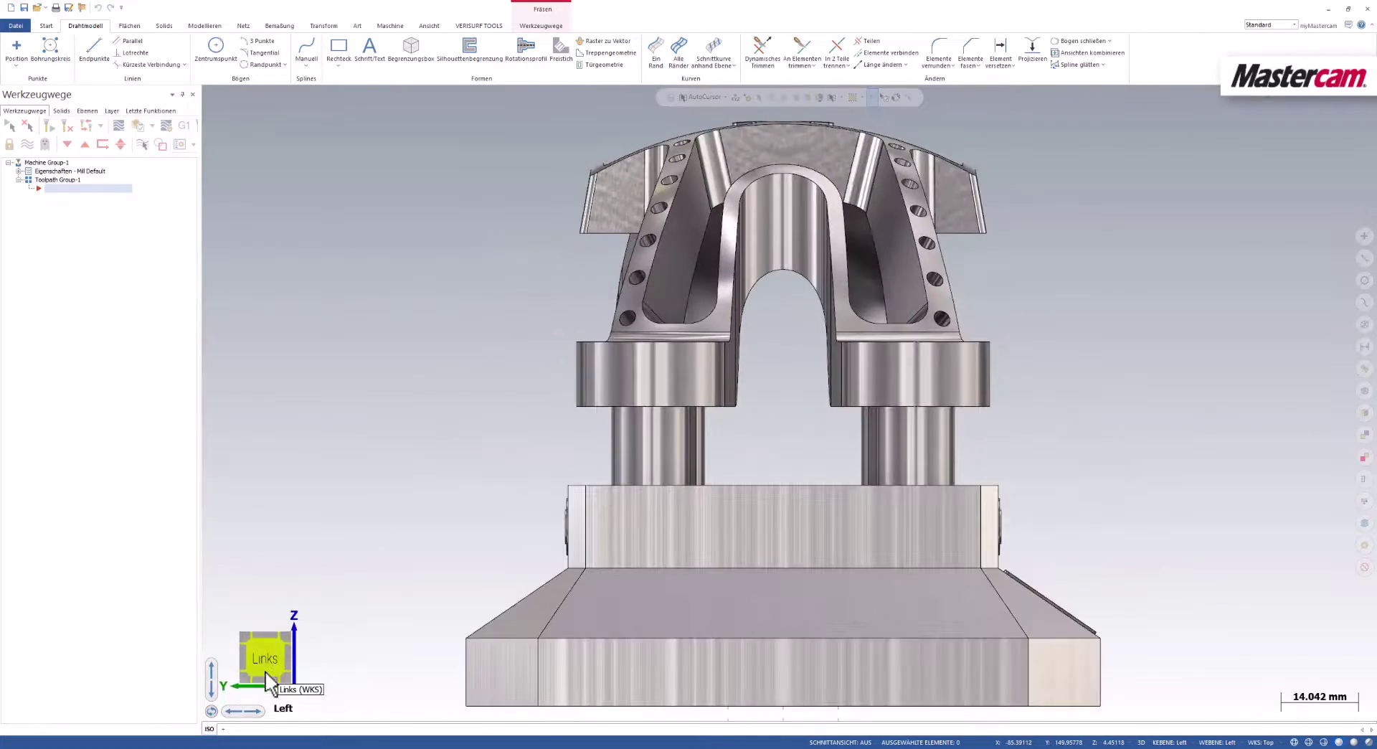
left_click(236, 711)
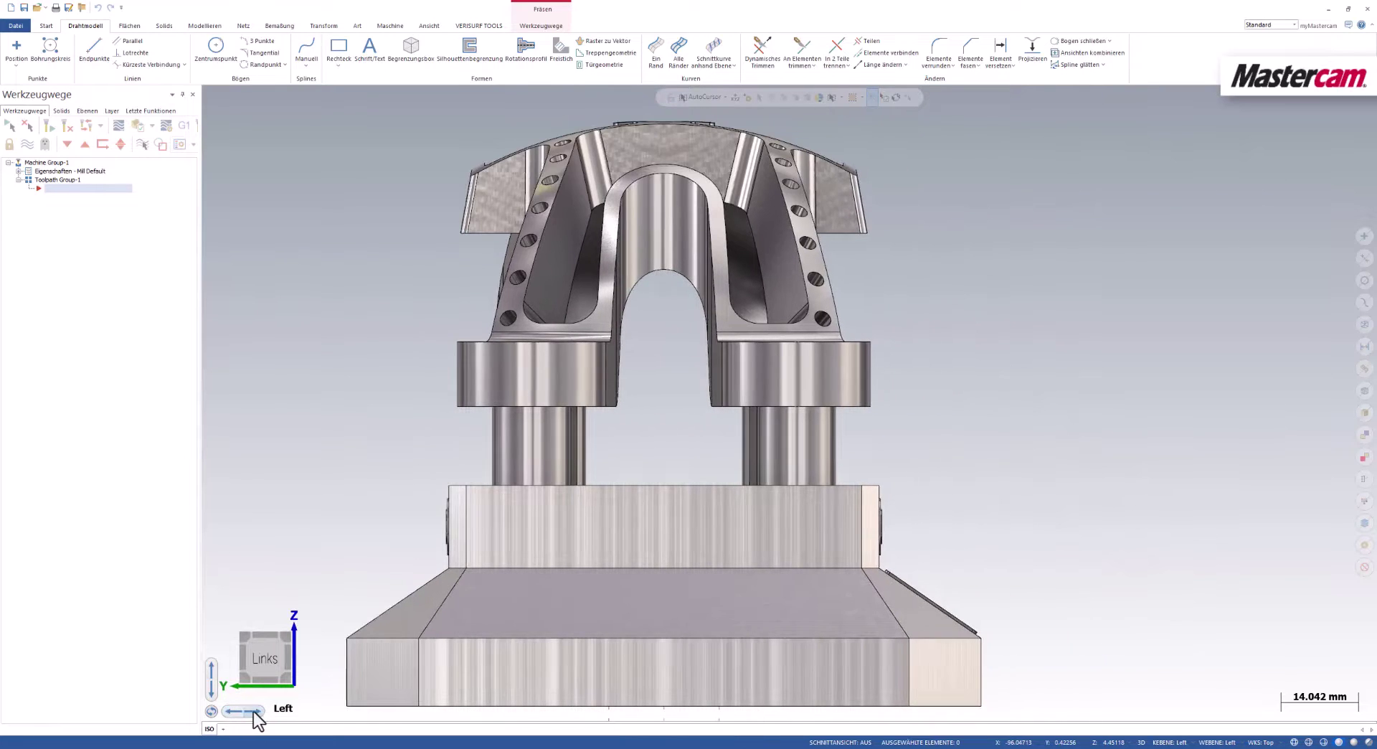
left_click(212, 690)
left_click(209, 670)
left_click(265, 635)
left_click(266, 635)
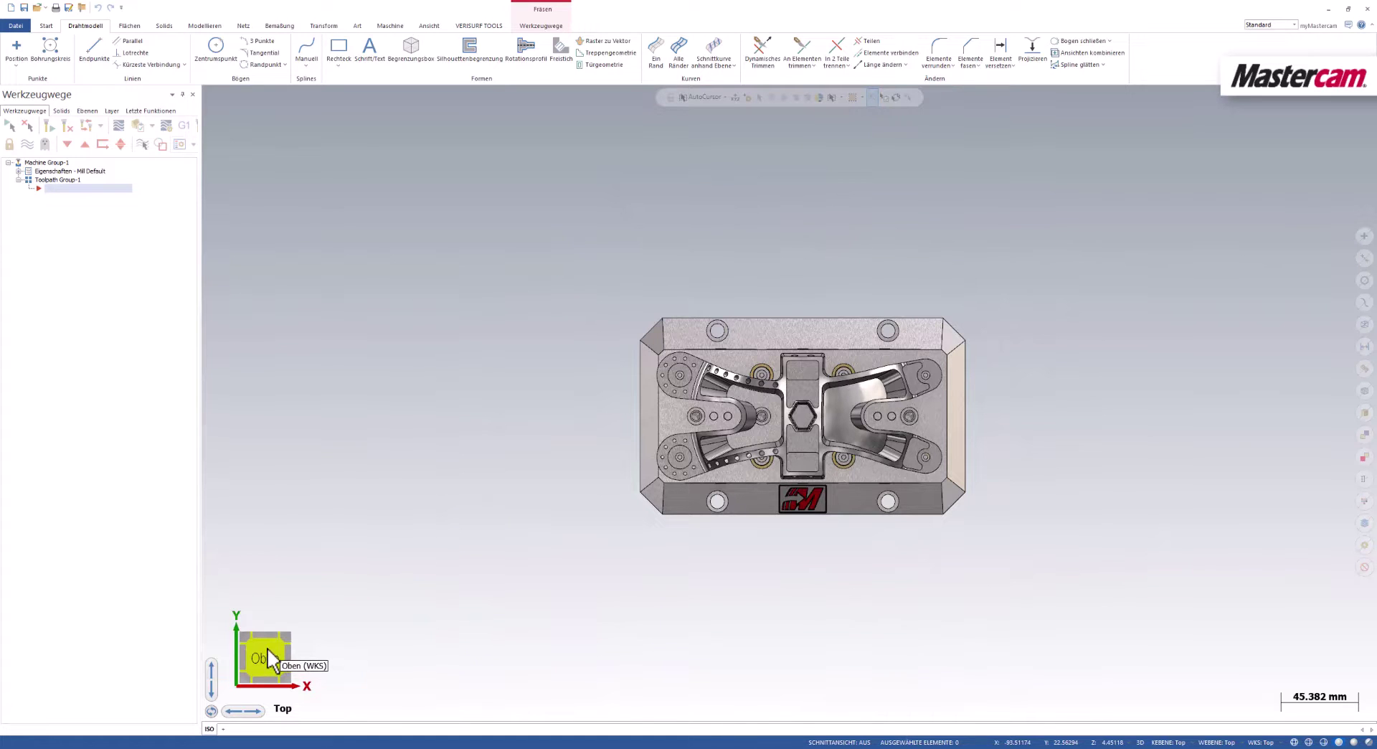
Step: Check the part's underside, then settle on a tilted isometric view fitted to the window
left_click(211, 712)
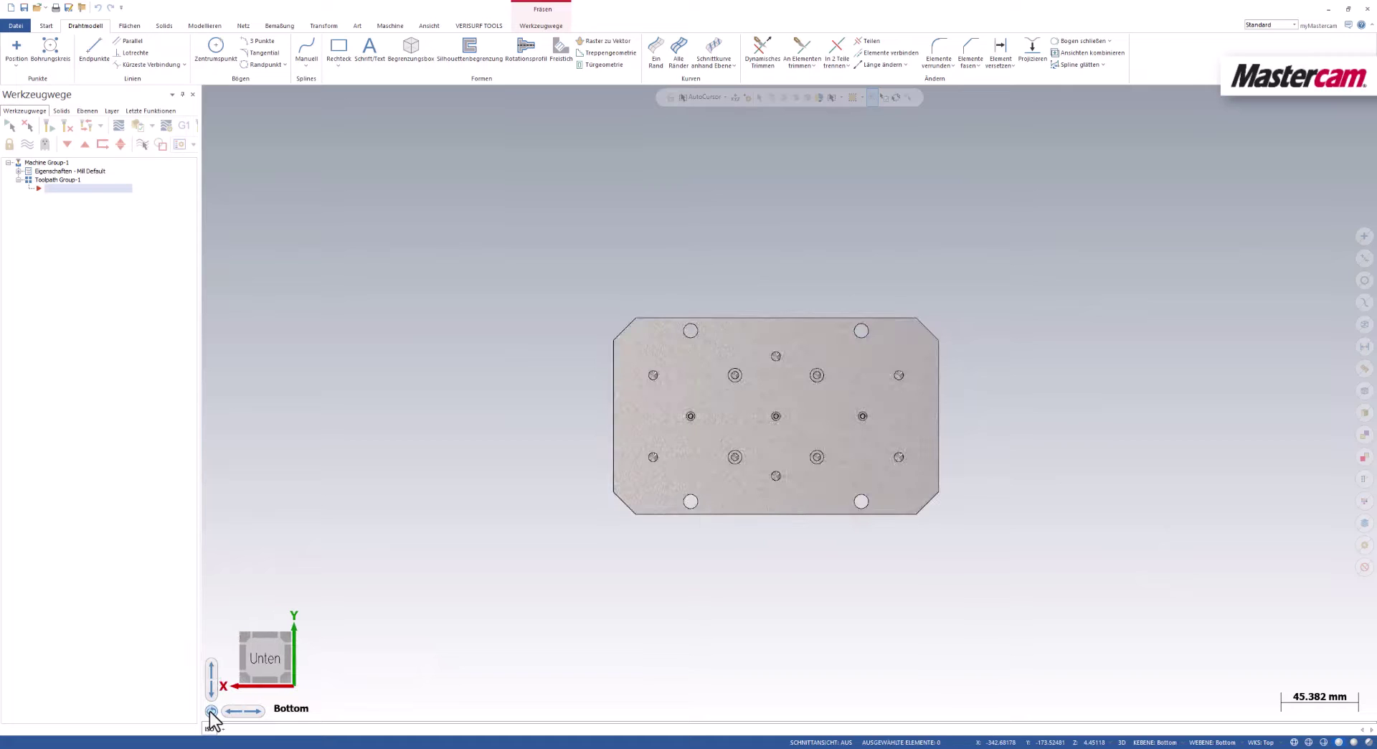
left_click(211, 711)
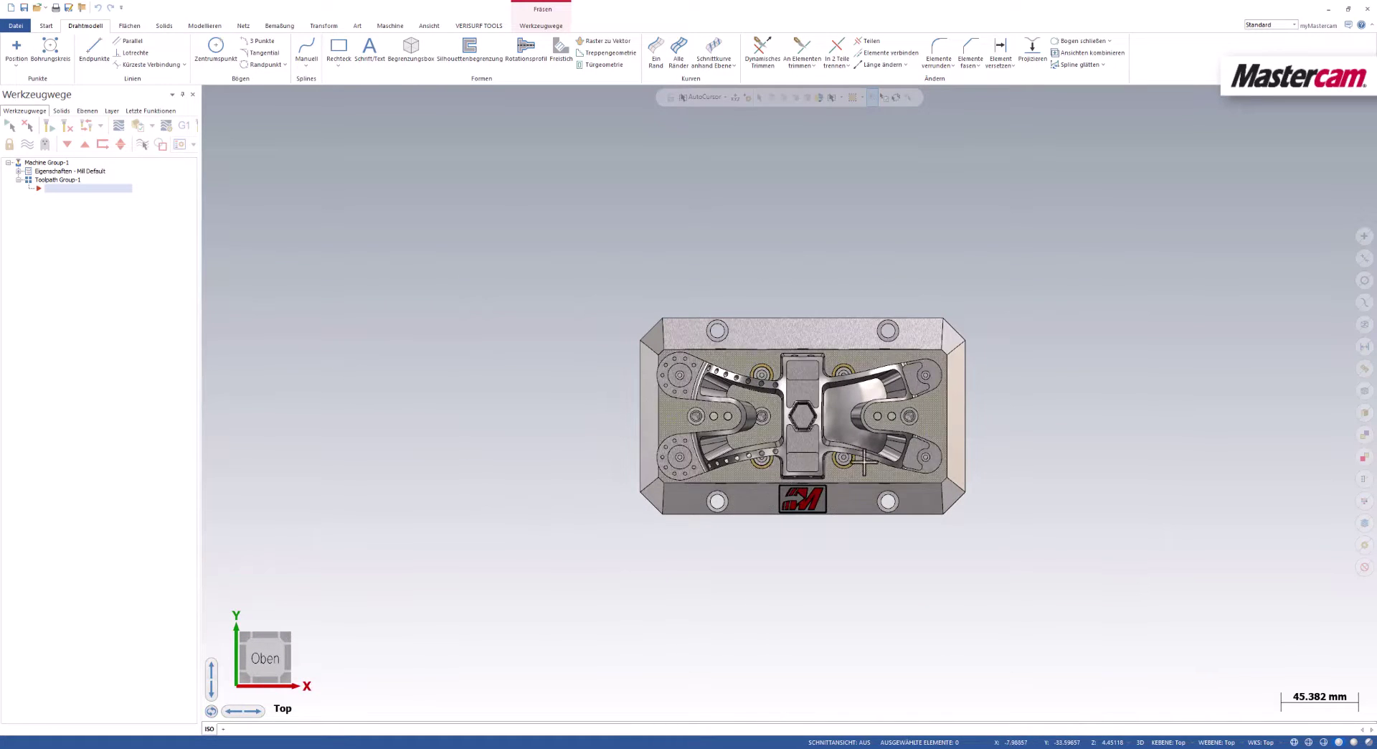
middle_click_drag(351, 371, 810, 483)
scroll(810, 483, "up", 1)
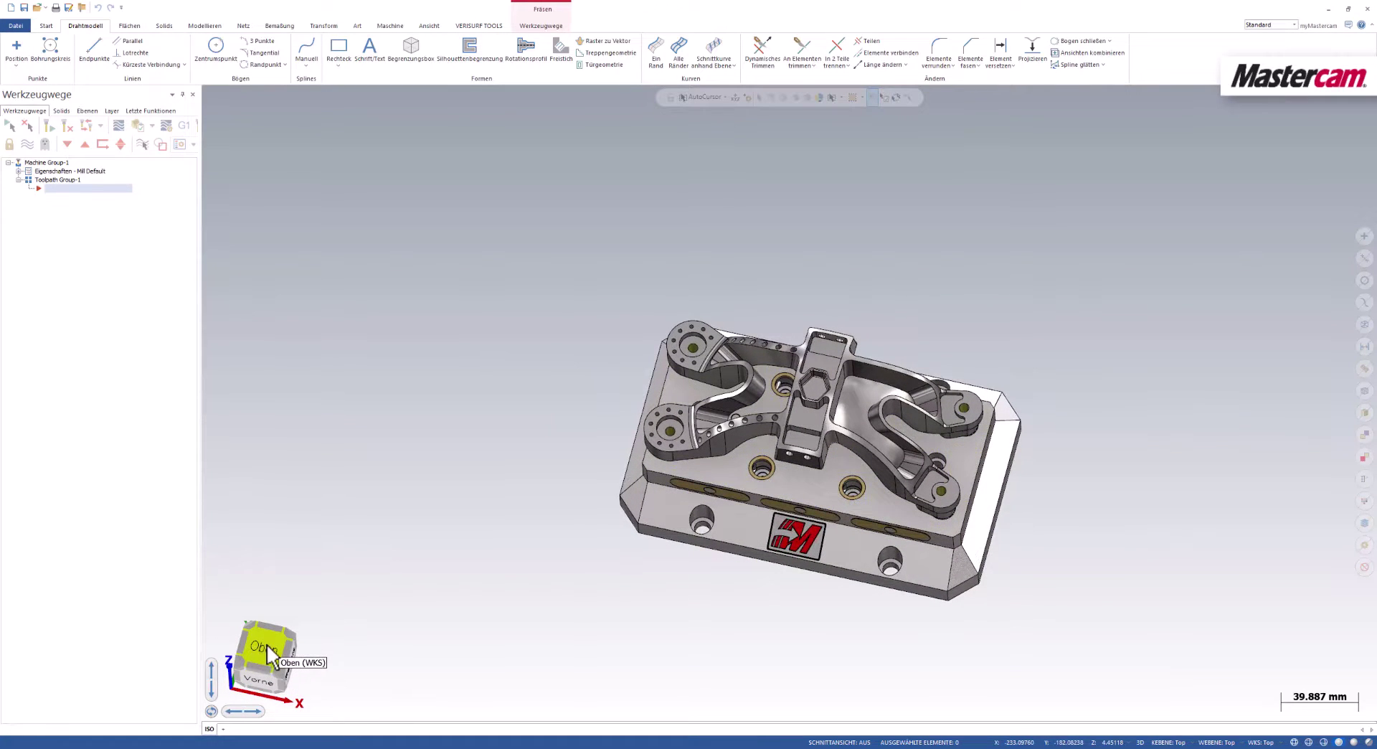
key("alt+F1")
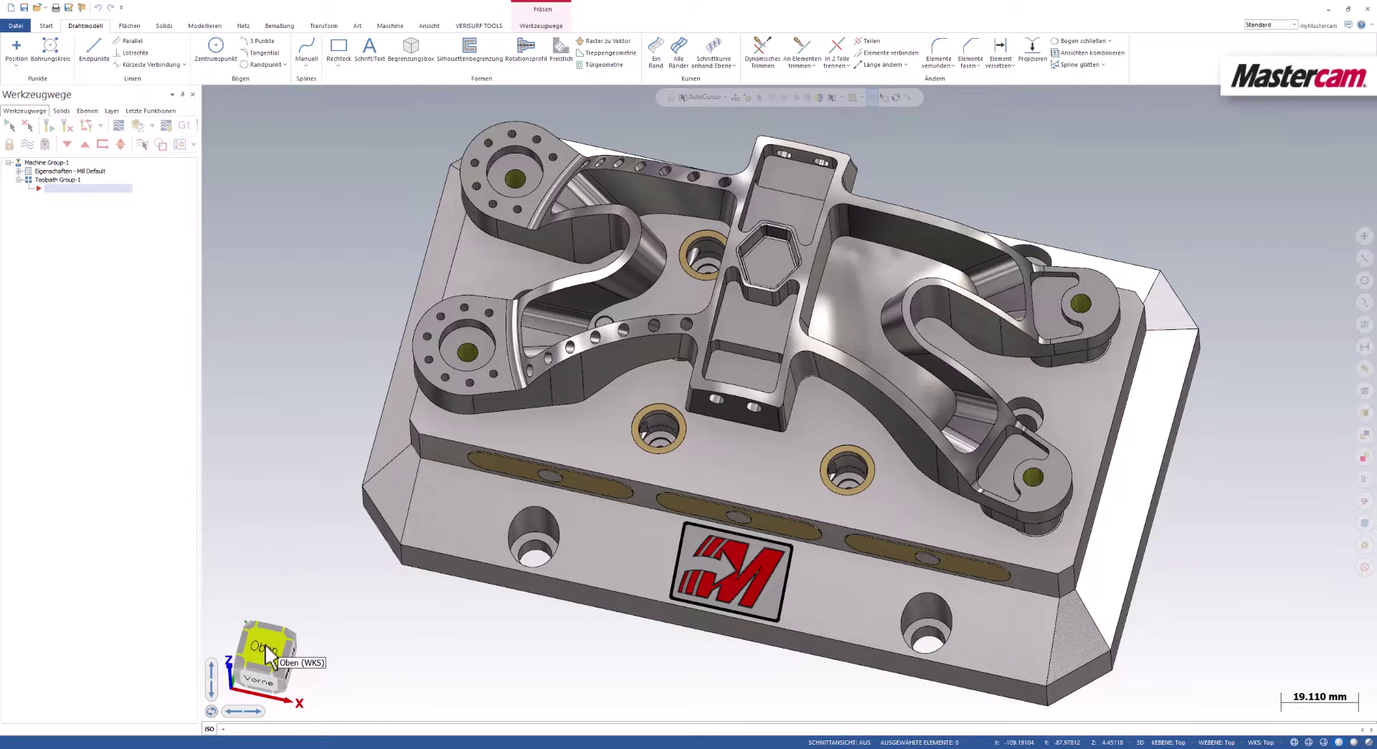
Step: Enlarge the ViewCube and axis indicator in the ViewCube settings, and apply the change
right_click(267, 647)
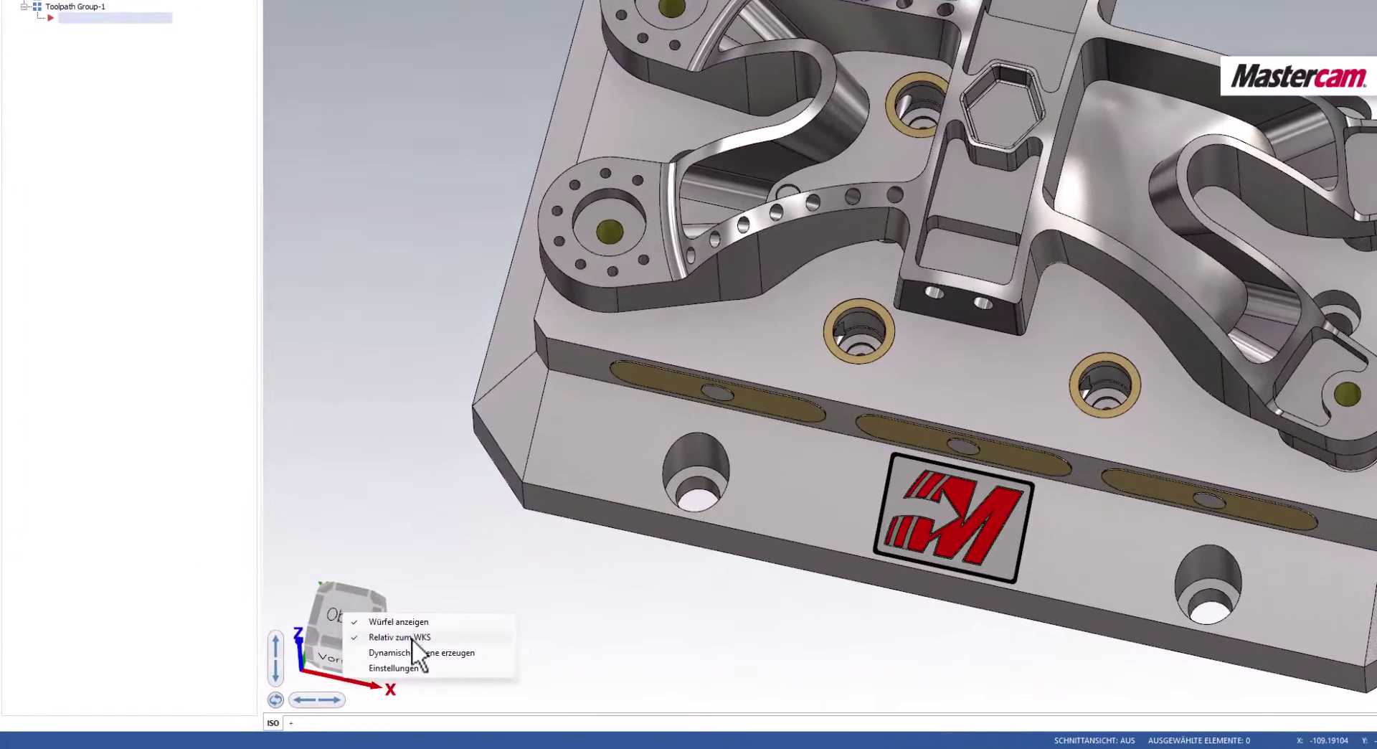
left_click(389, 667)
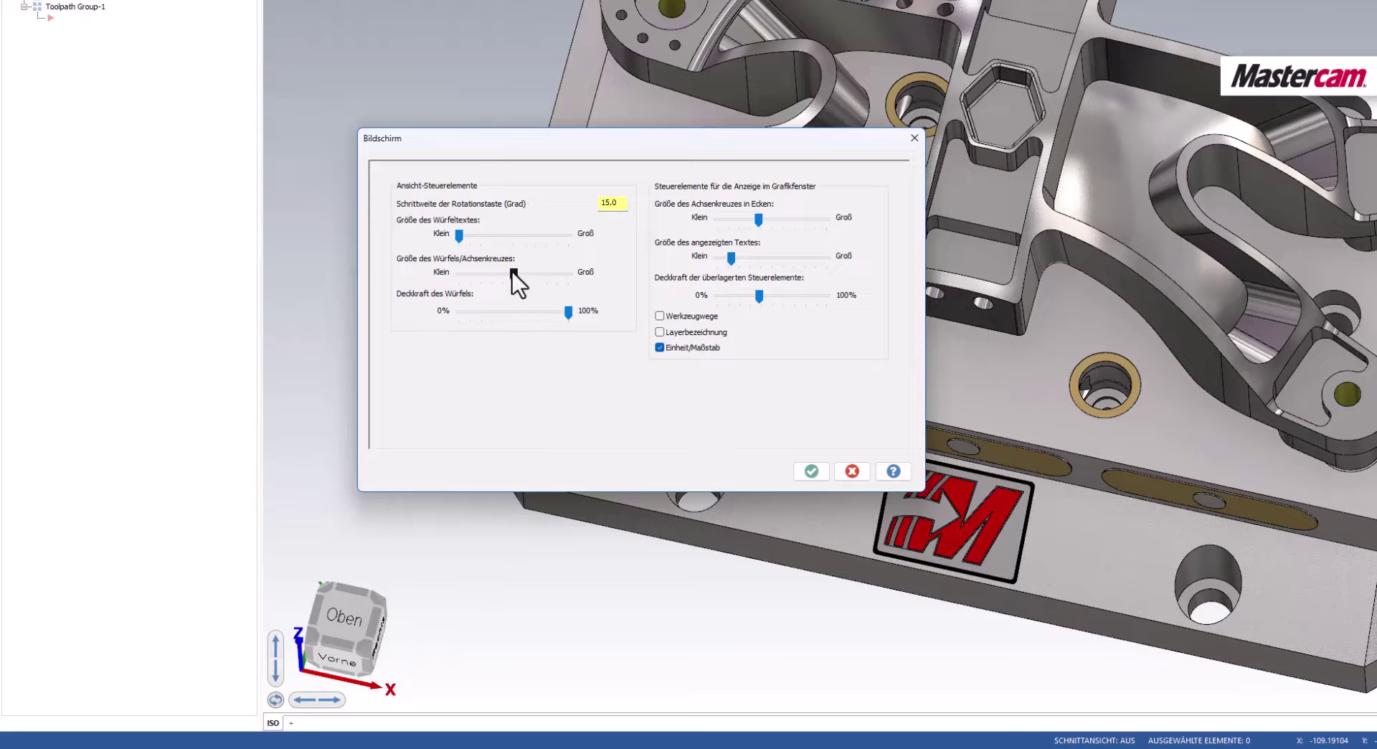
left_click_drag(514, 272, 522, 271)
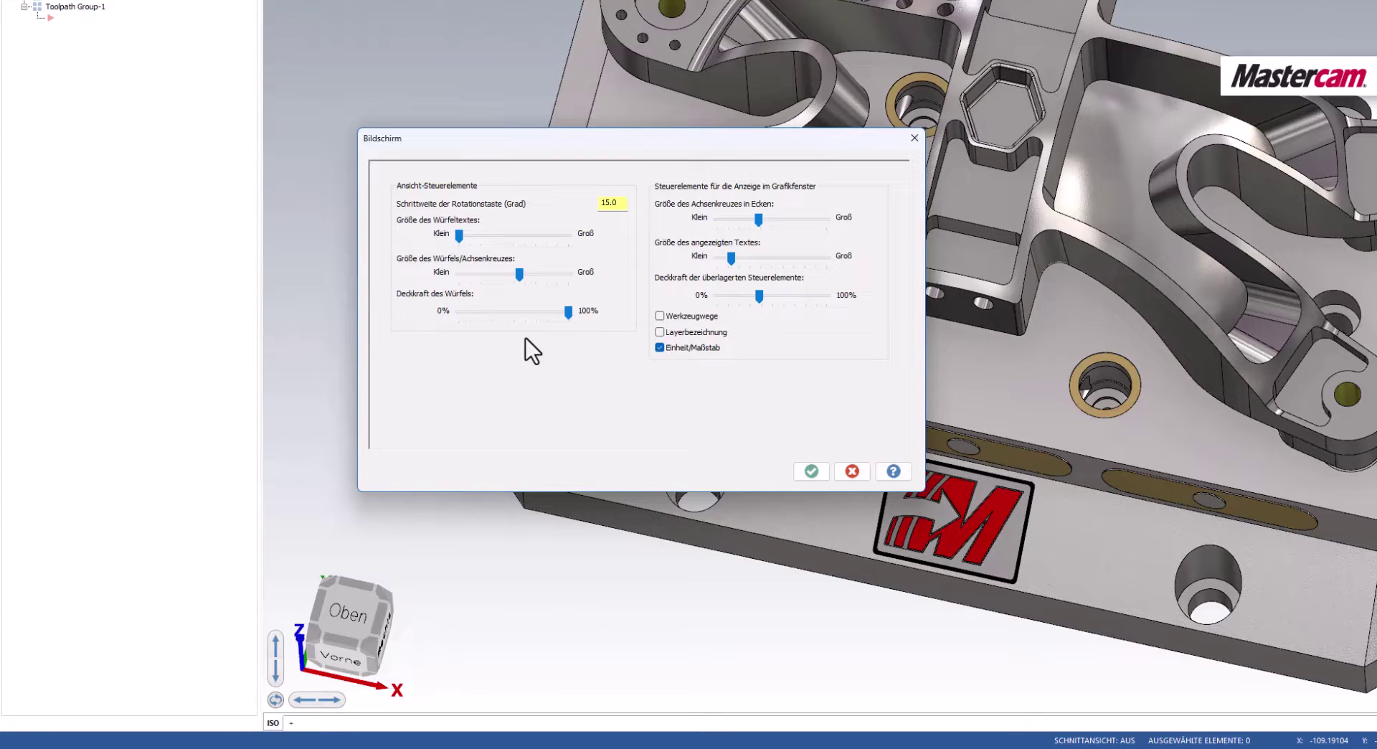
left_click(813, 470)
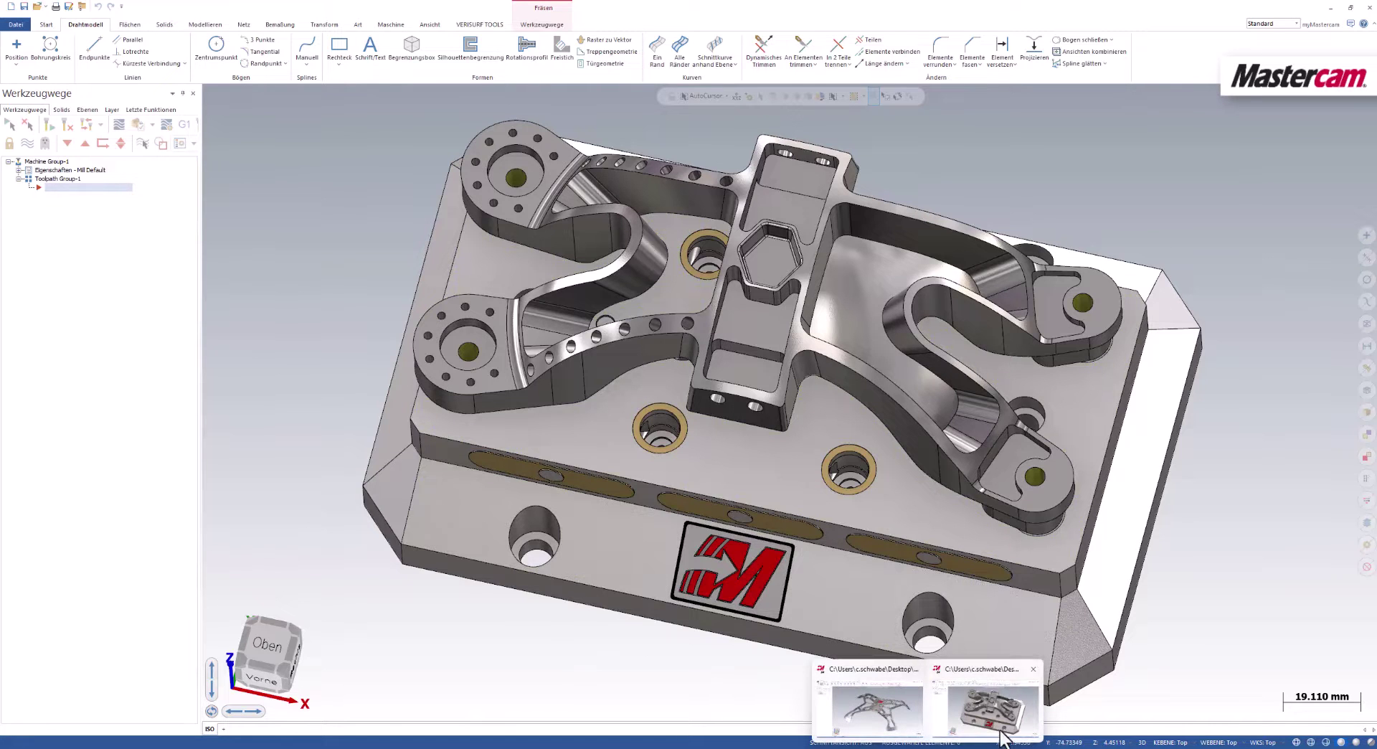
Step: Switch to the spider-frame part window and show its saved 'Bohrung innen' view
left_click(891, 704)
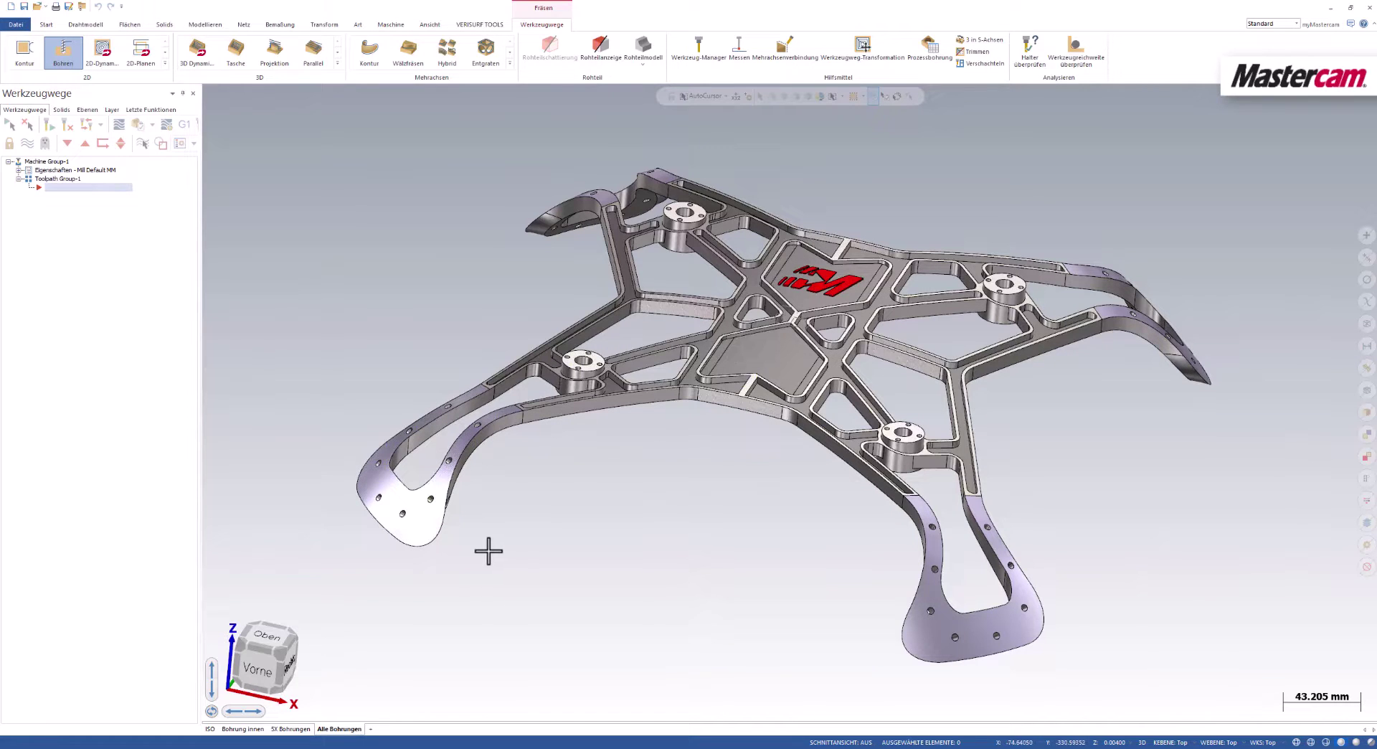
left_click(244, 729)
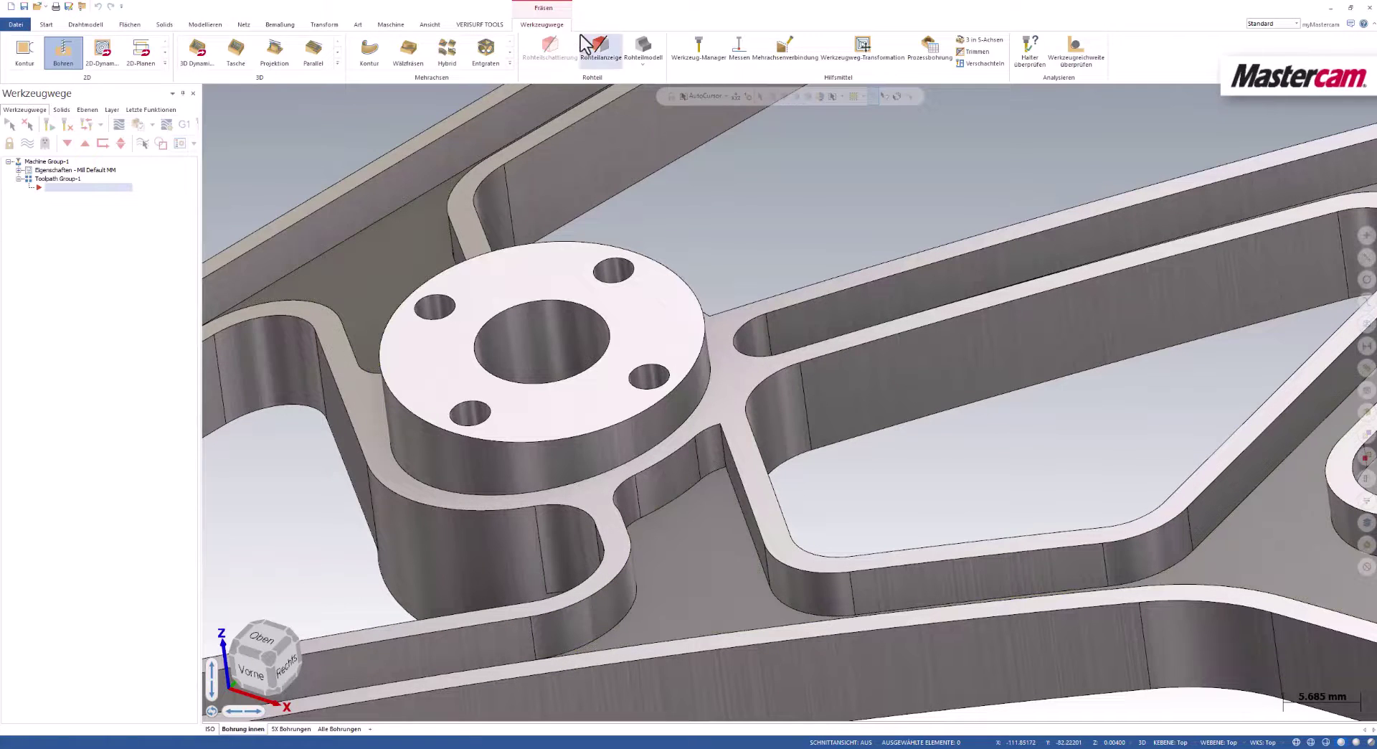
Step: Drill all 16 diameter 3.0 boss holes, sorted point to point from the right-hand hole
left_click(63, 51)
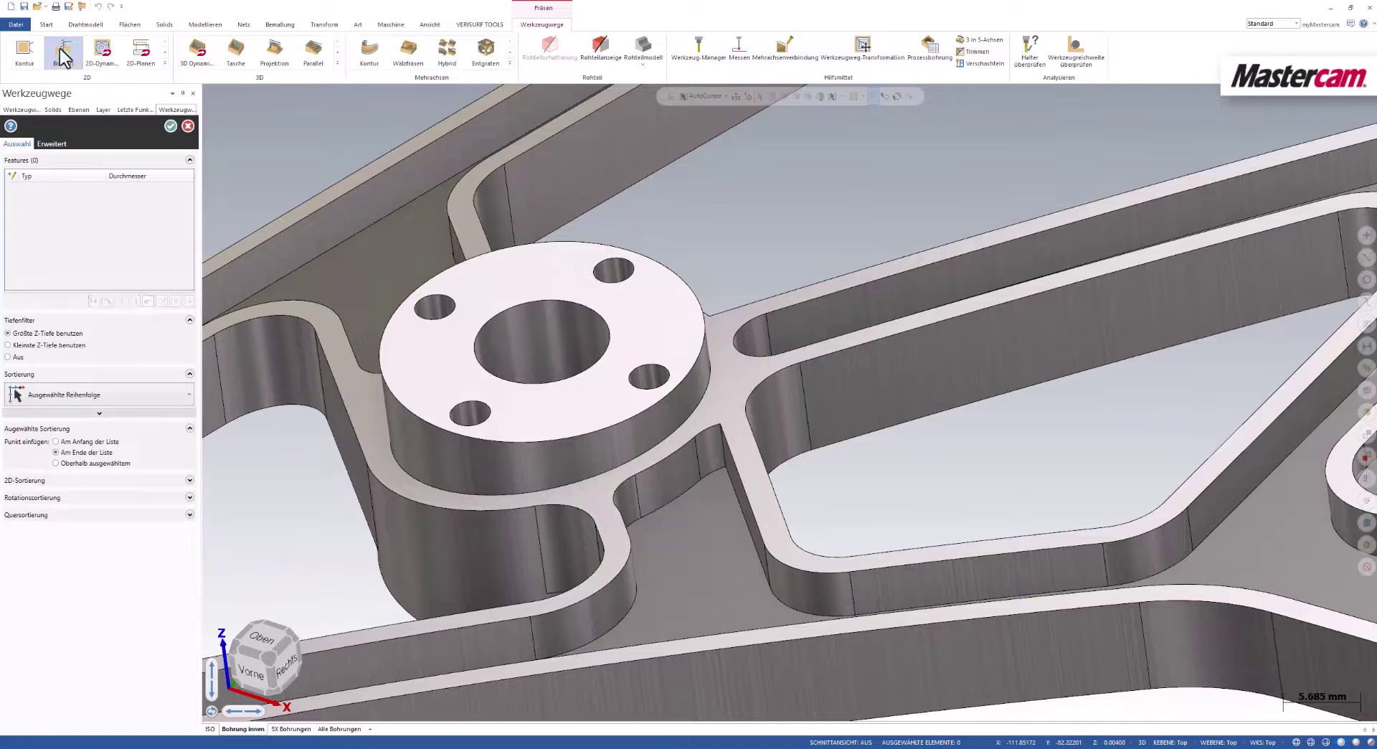
left_click(657, 377)
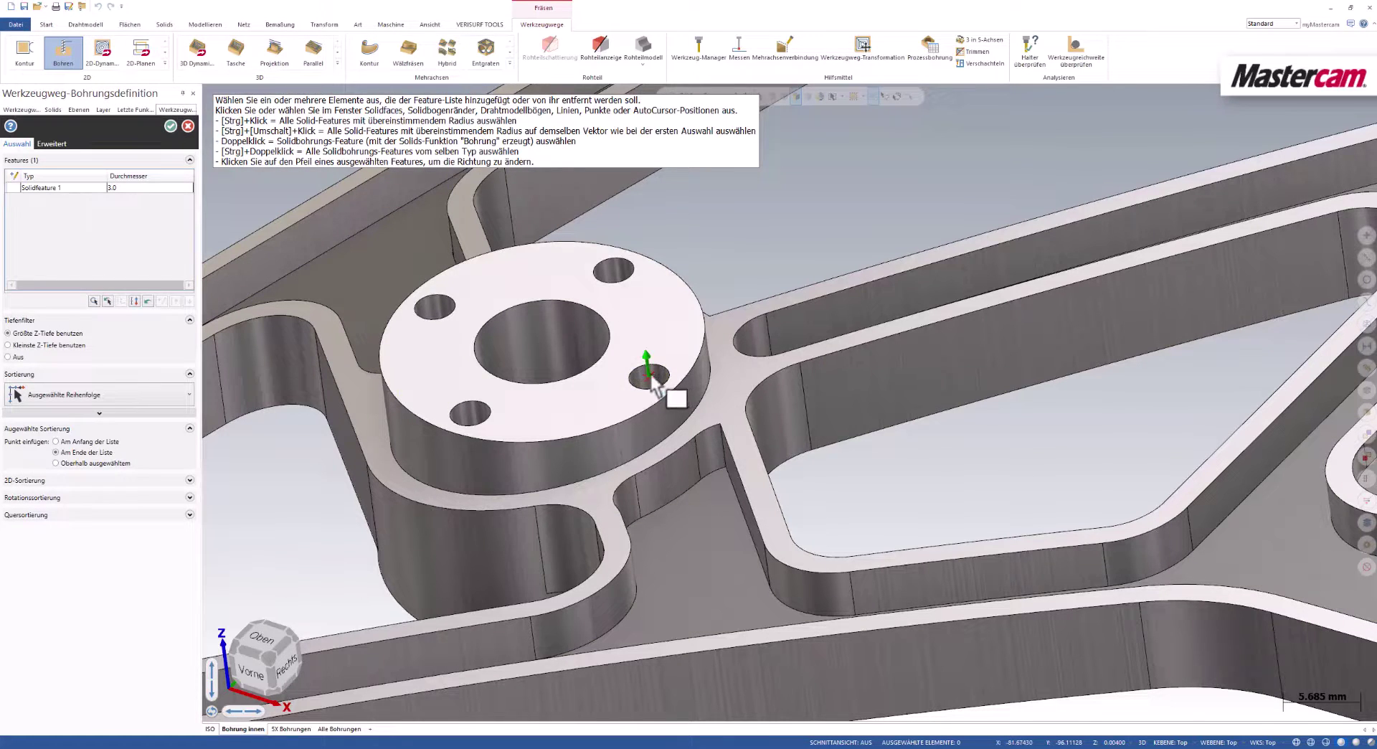
left_click(649, 375, "ctrl")
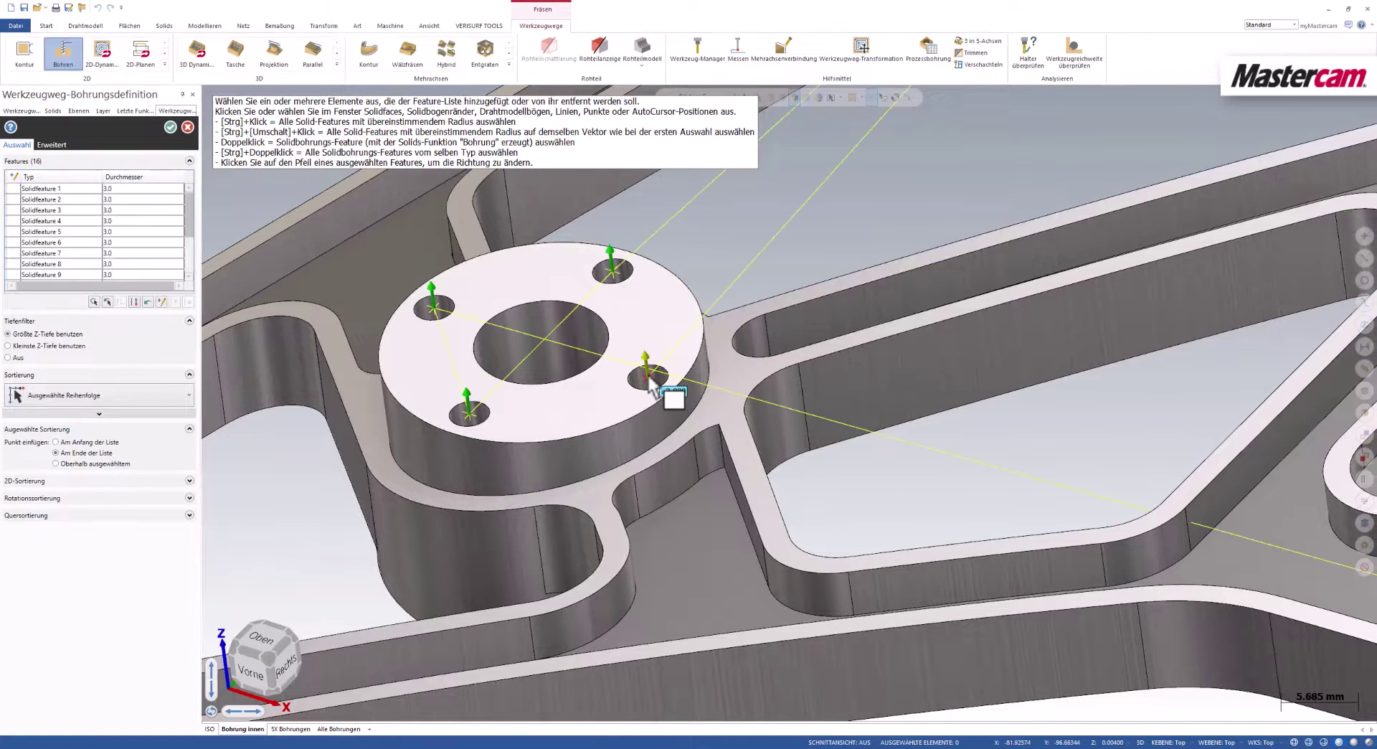
left_click(188, 403)
left_click(60, 609)
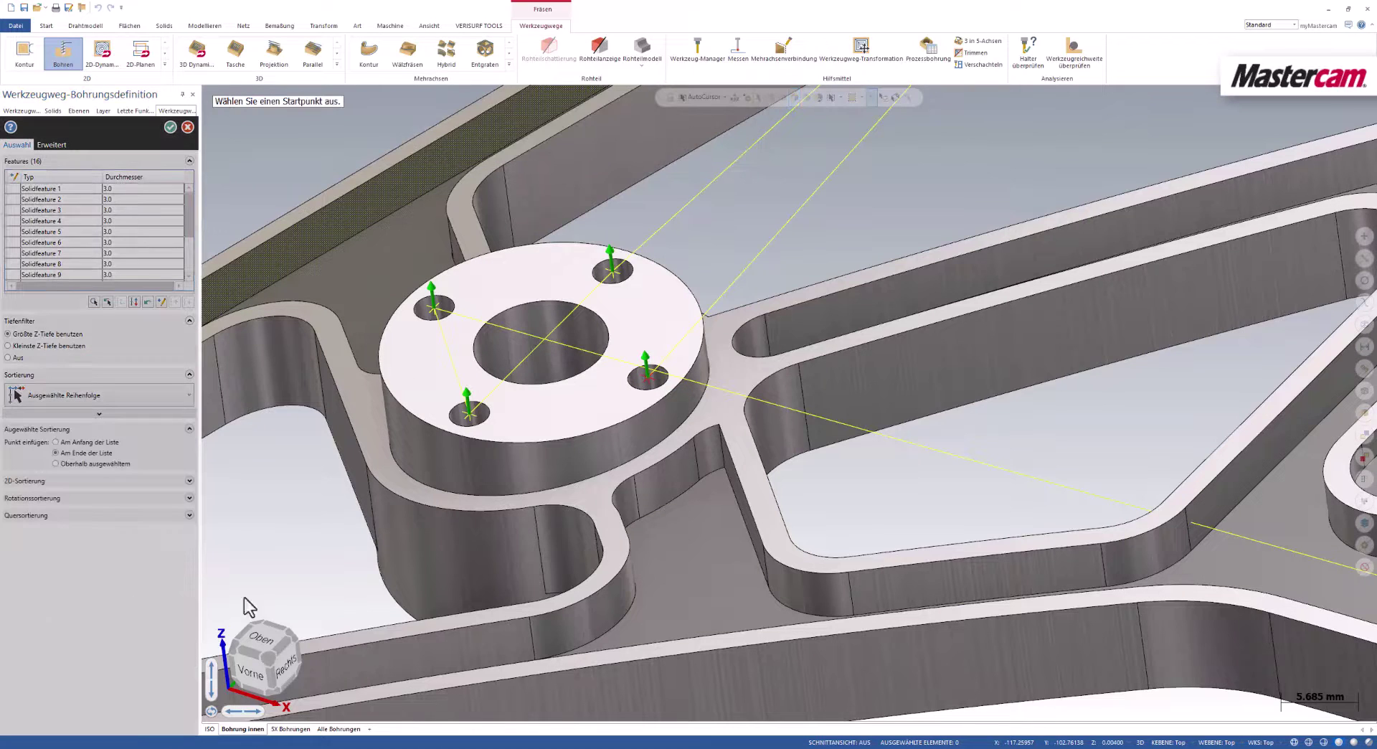
left_click(649, 379)
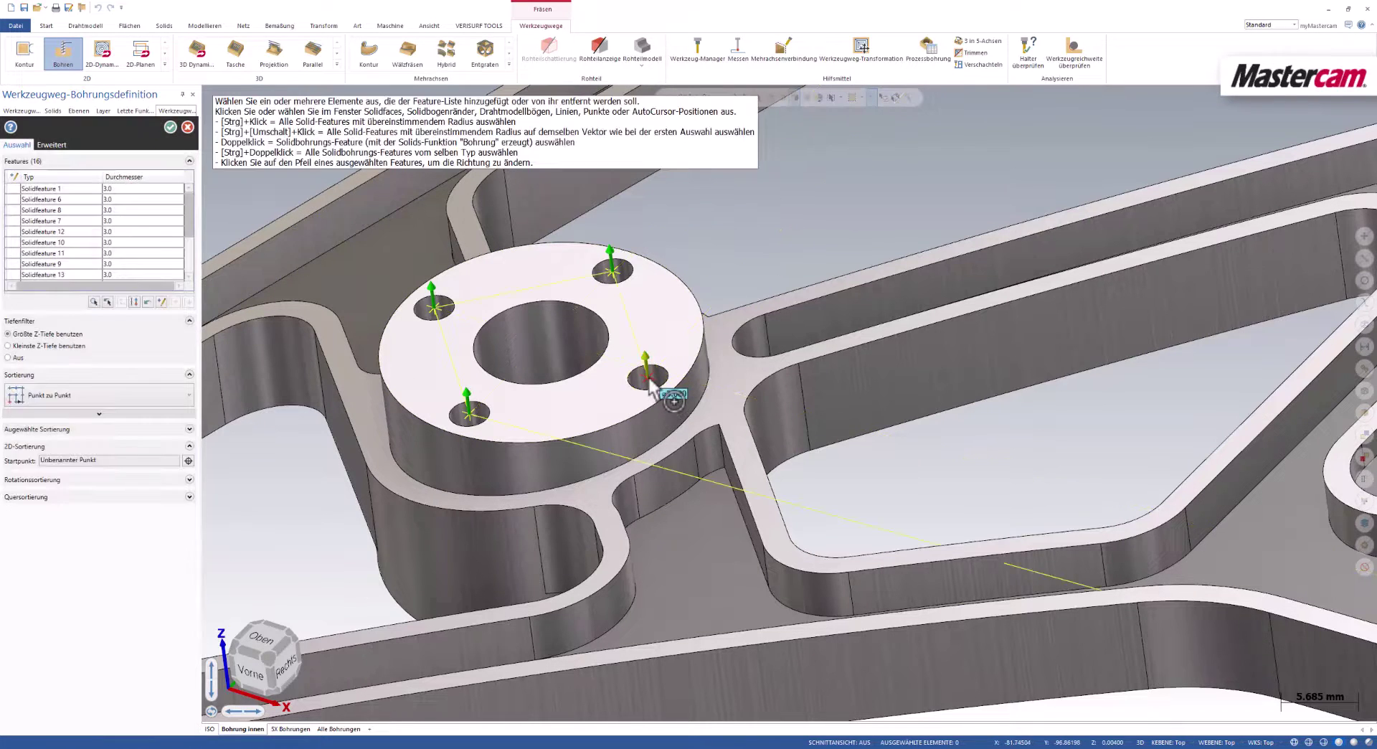
left_click(170, 127)
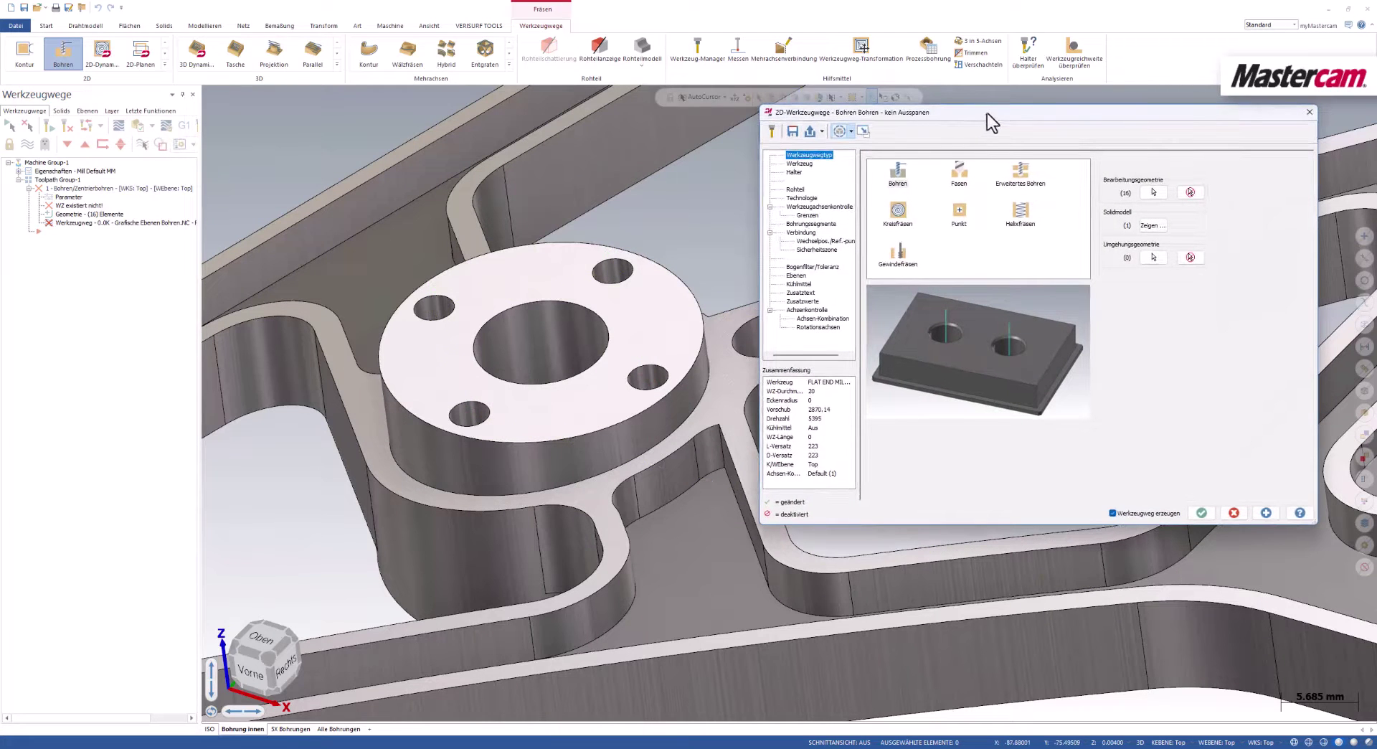
Step: Review the tool, cycle and axis pages, then enable a clearance height of 50 under Verbindung
left_click_drag(976, 116, 505, 136)
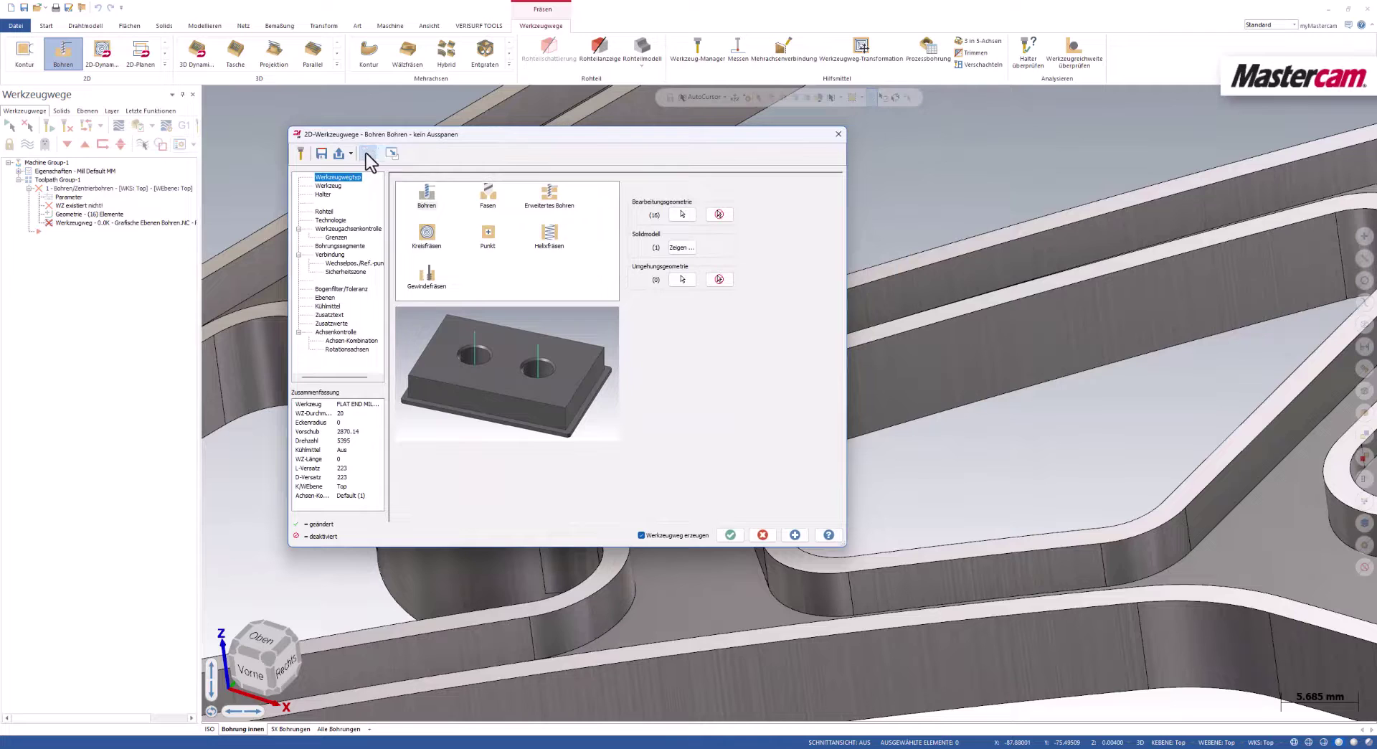
left_click(331, 186)
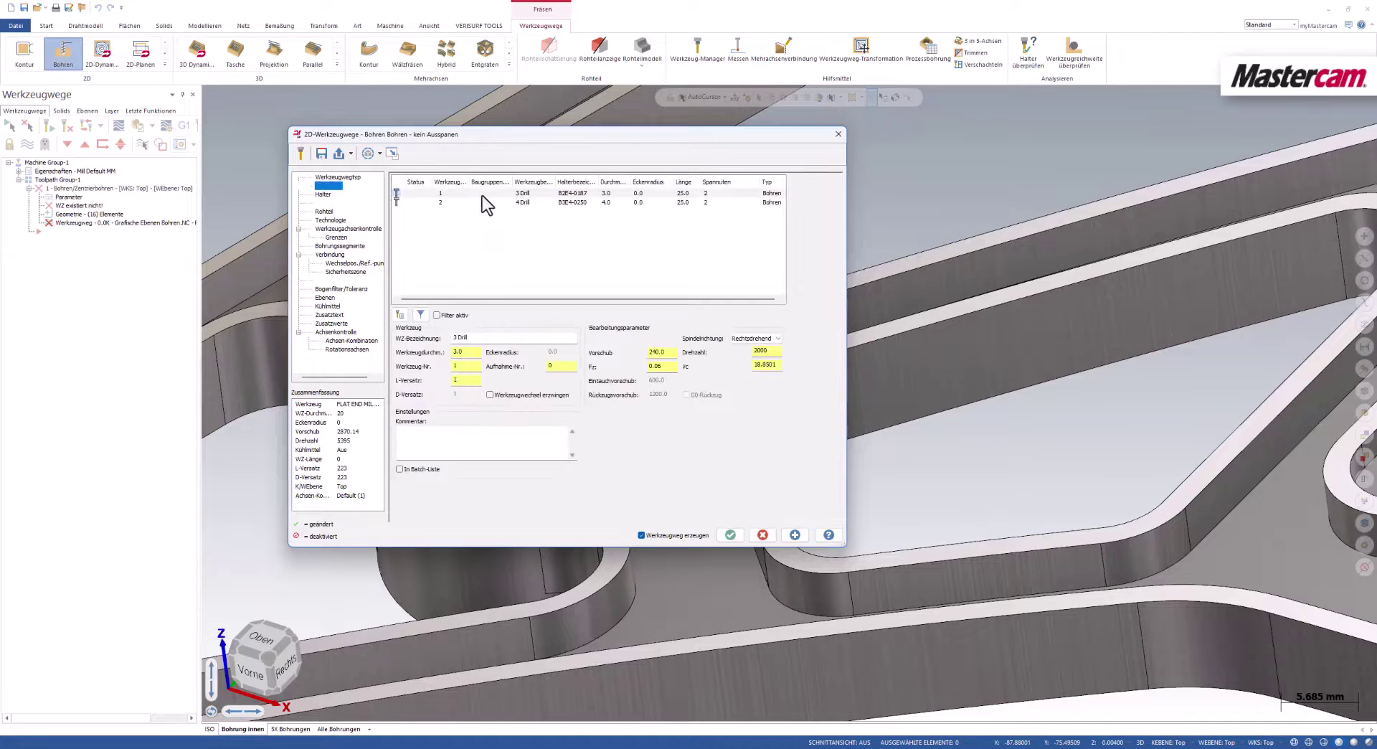
left_click(337, 219)
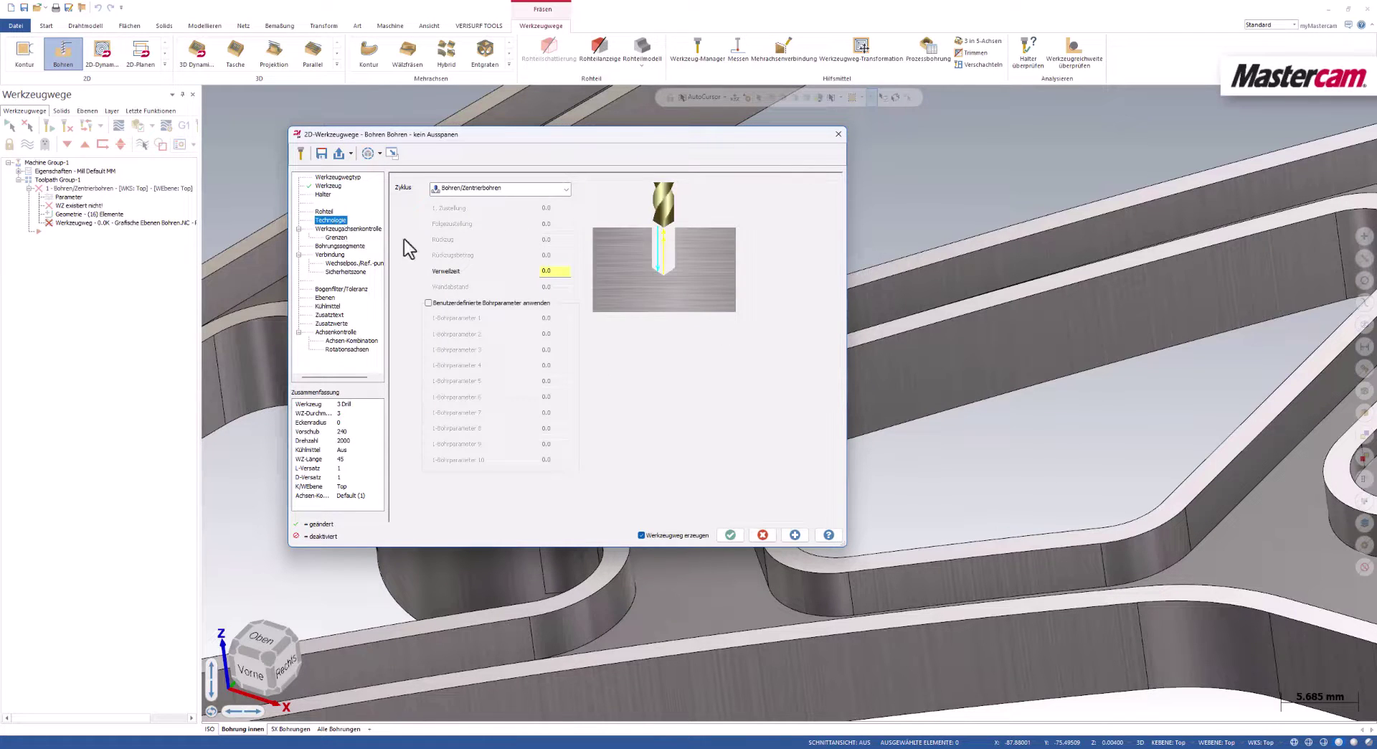
left_click(368, 228)
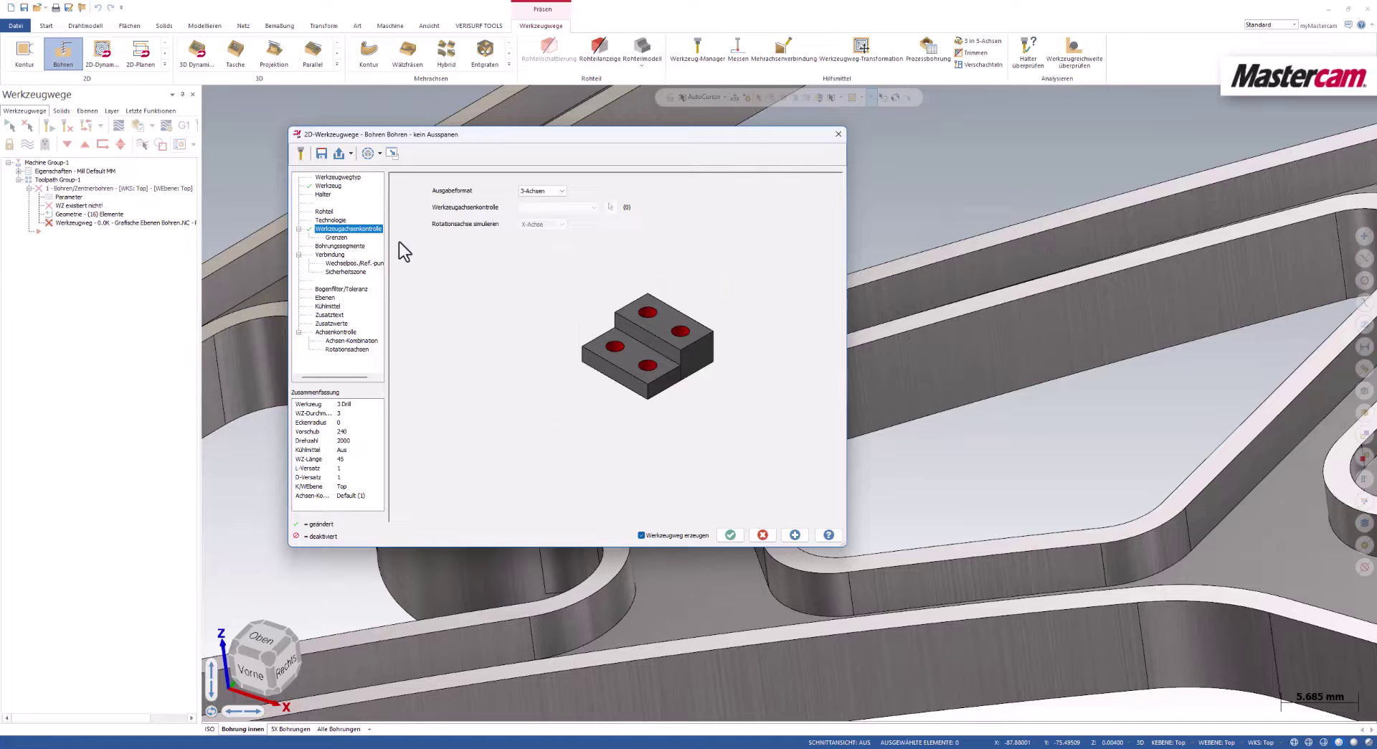
left_click(329, 255)
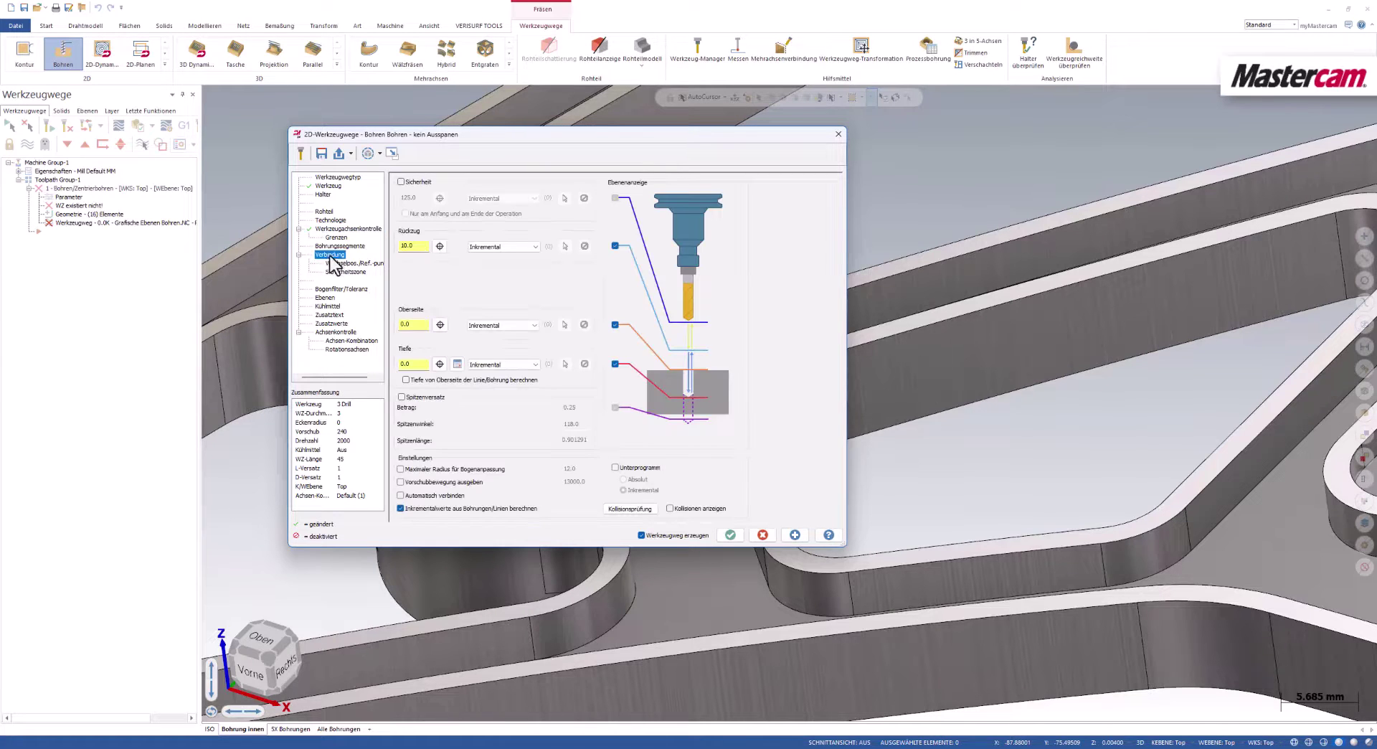
left_click(401, 182)
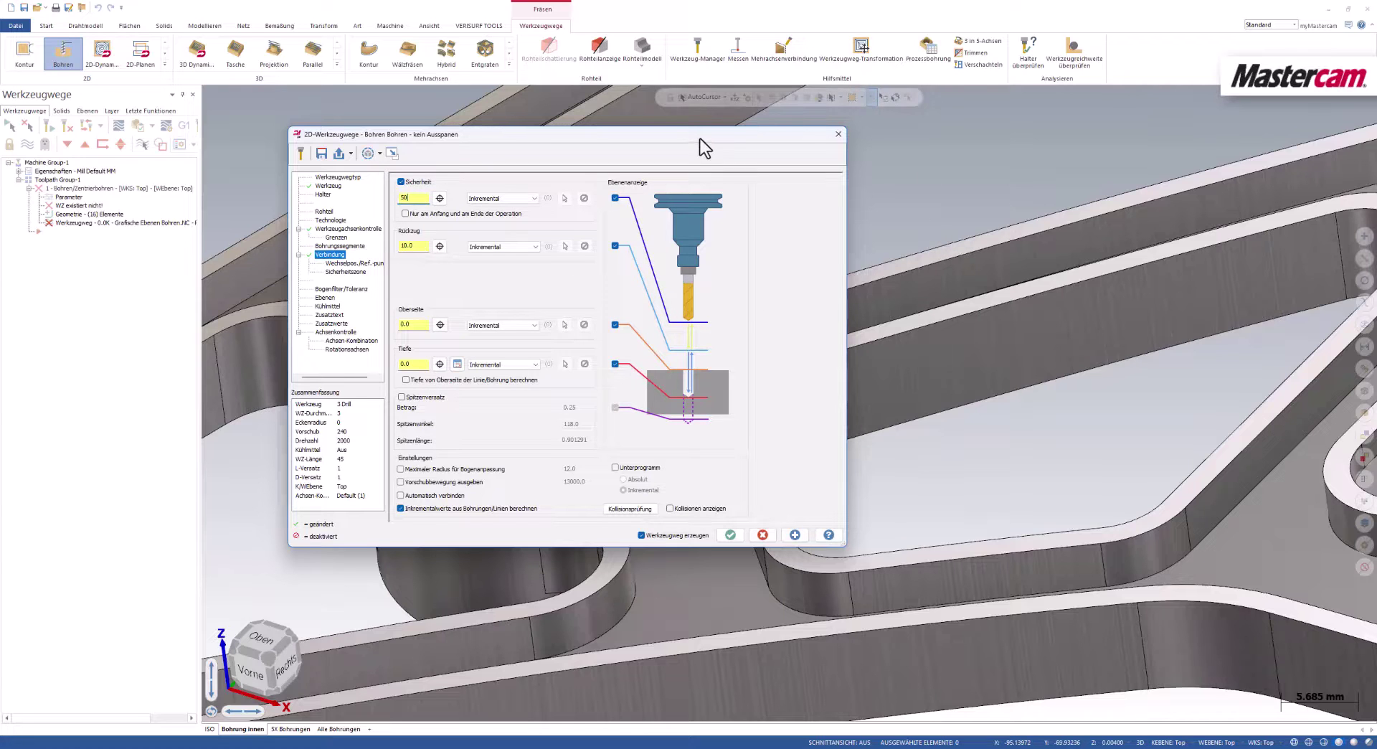
left_click_drag(700, 139, 1133, 149)
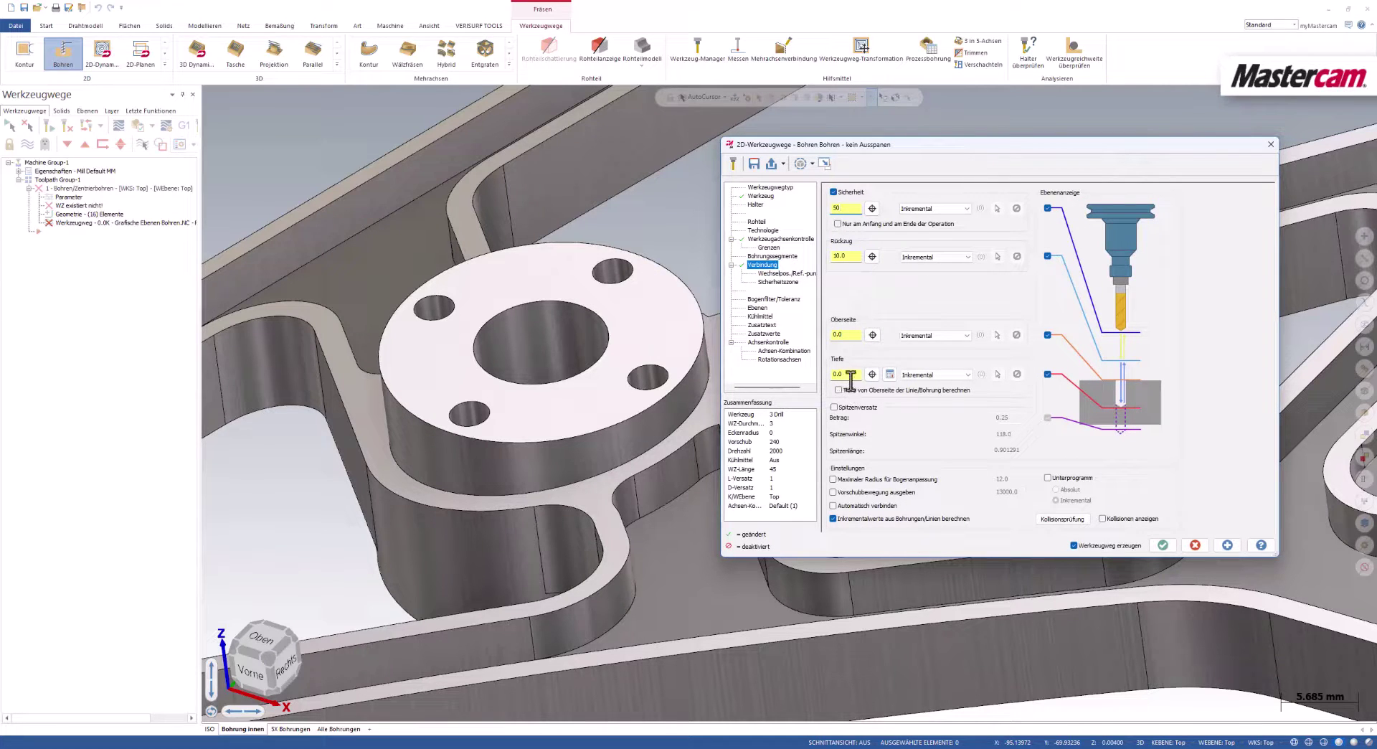
Step: Display the linking planes on the part and orbit for a clearer look
left_click(801, 164)
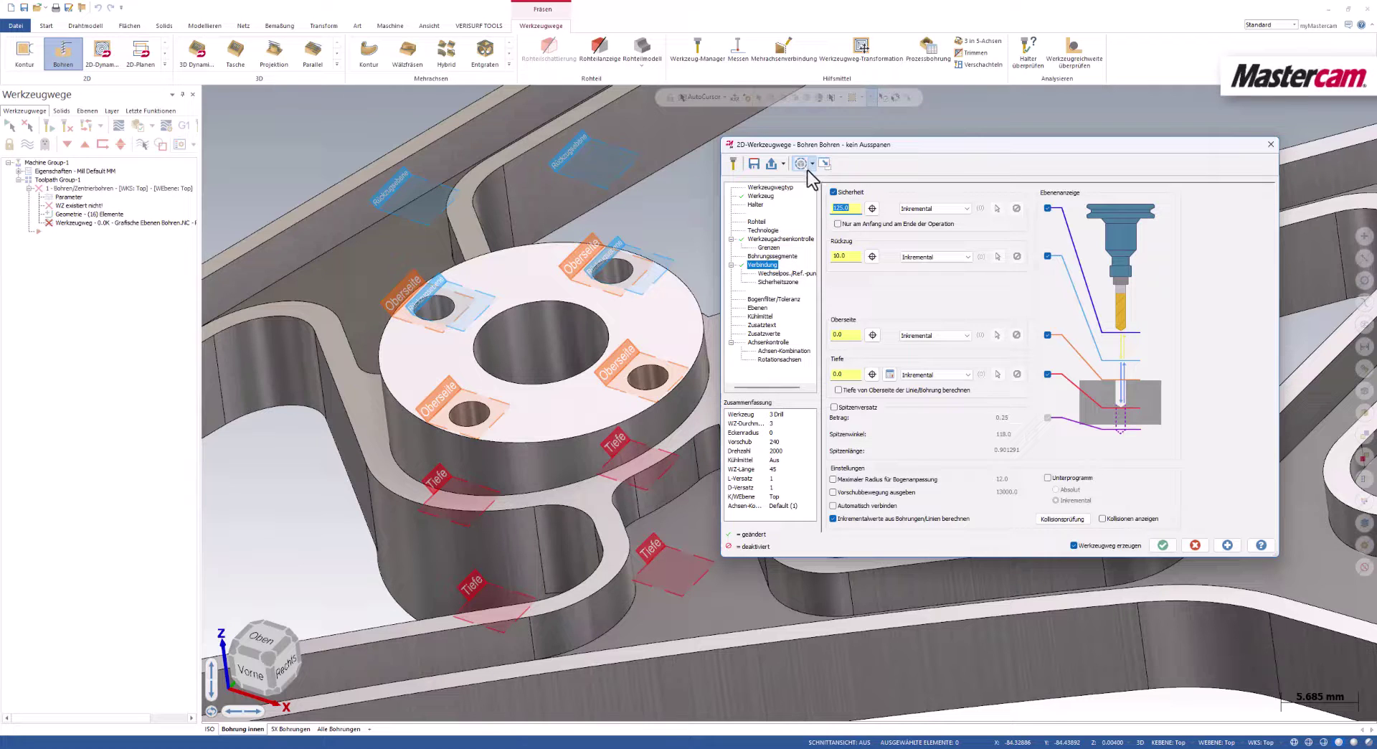
left_click_drag(934, 146, 967, 122)
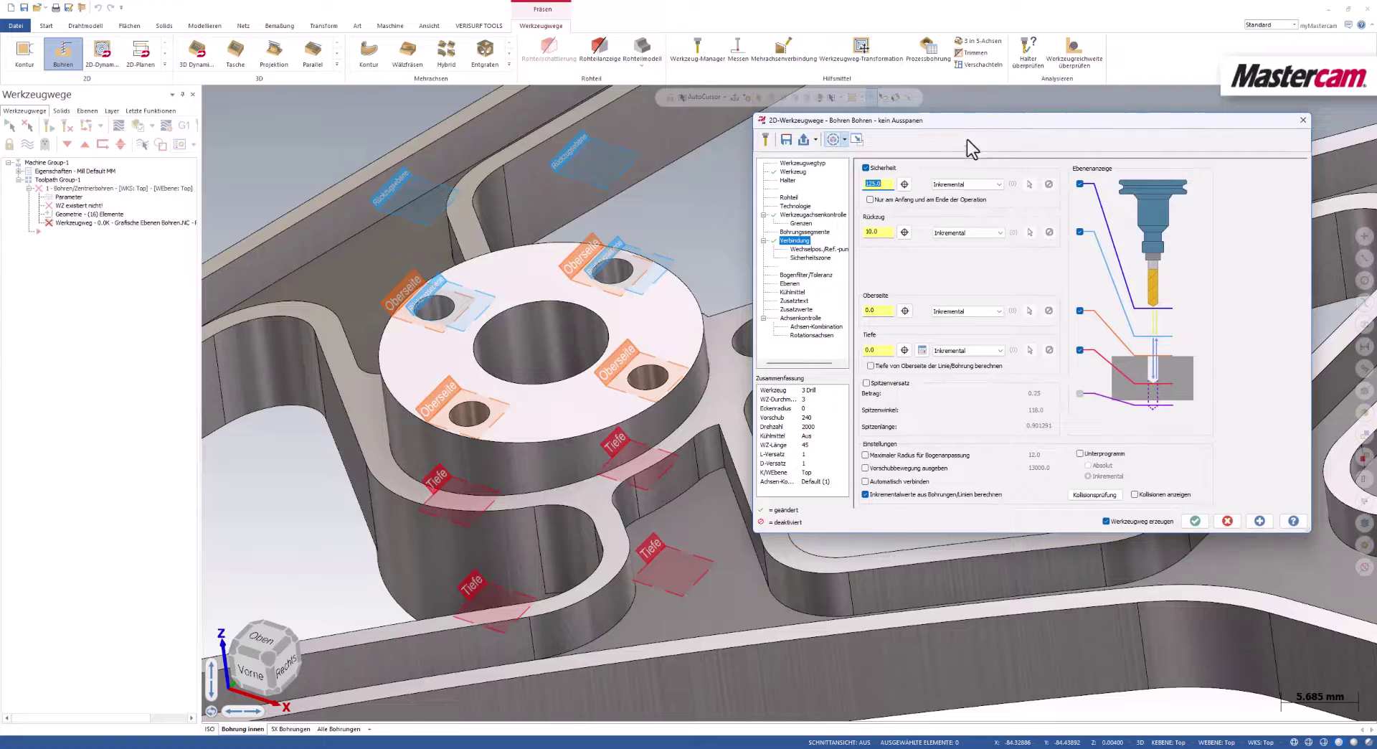
scroll(716, 478, "down", 1)
mouse_move(715, 478)
middle_mouse_down()
mouse_move(705, 449)
mouse_move(685, 465)
middle_mouse_up()
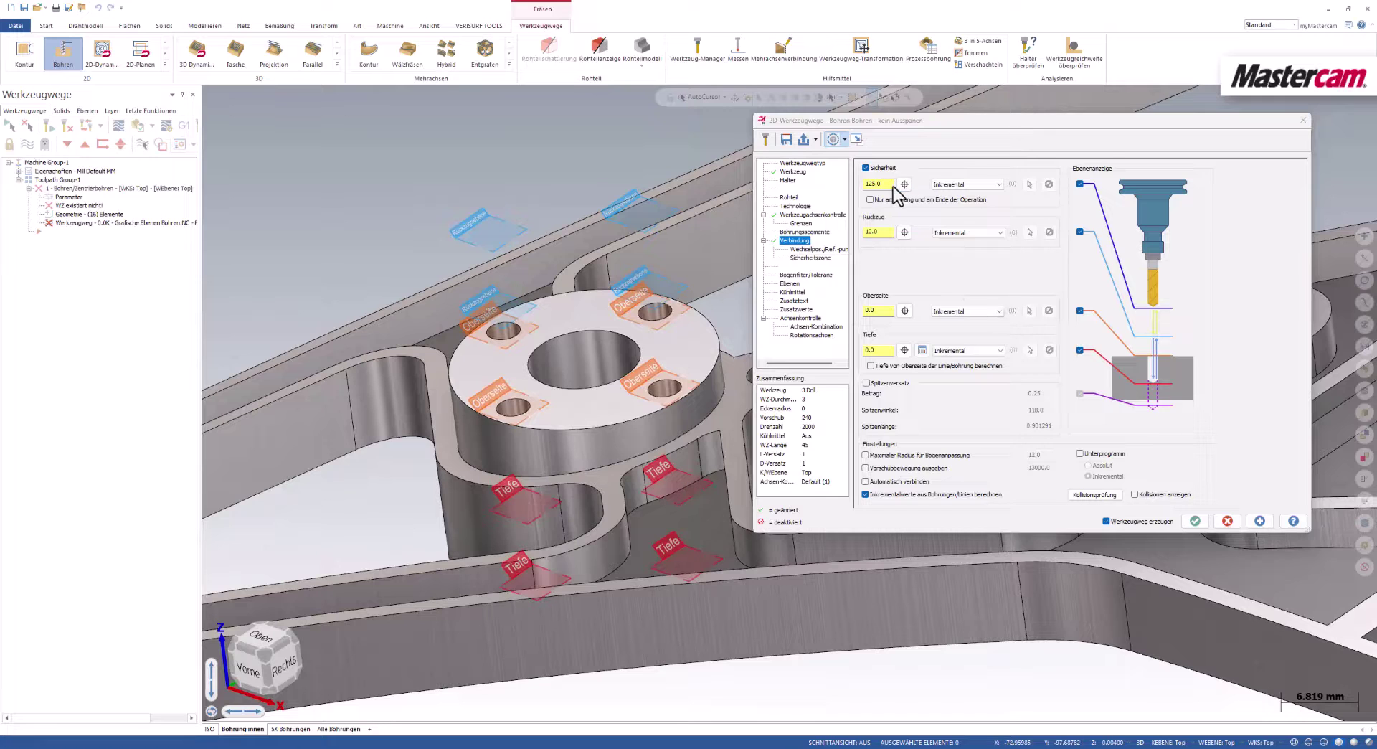
Step: Set clearance to 20, then drag the clearance plane up to 22.0
left_click(876, 184)
type("20")
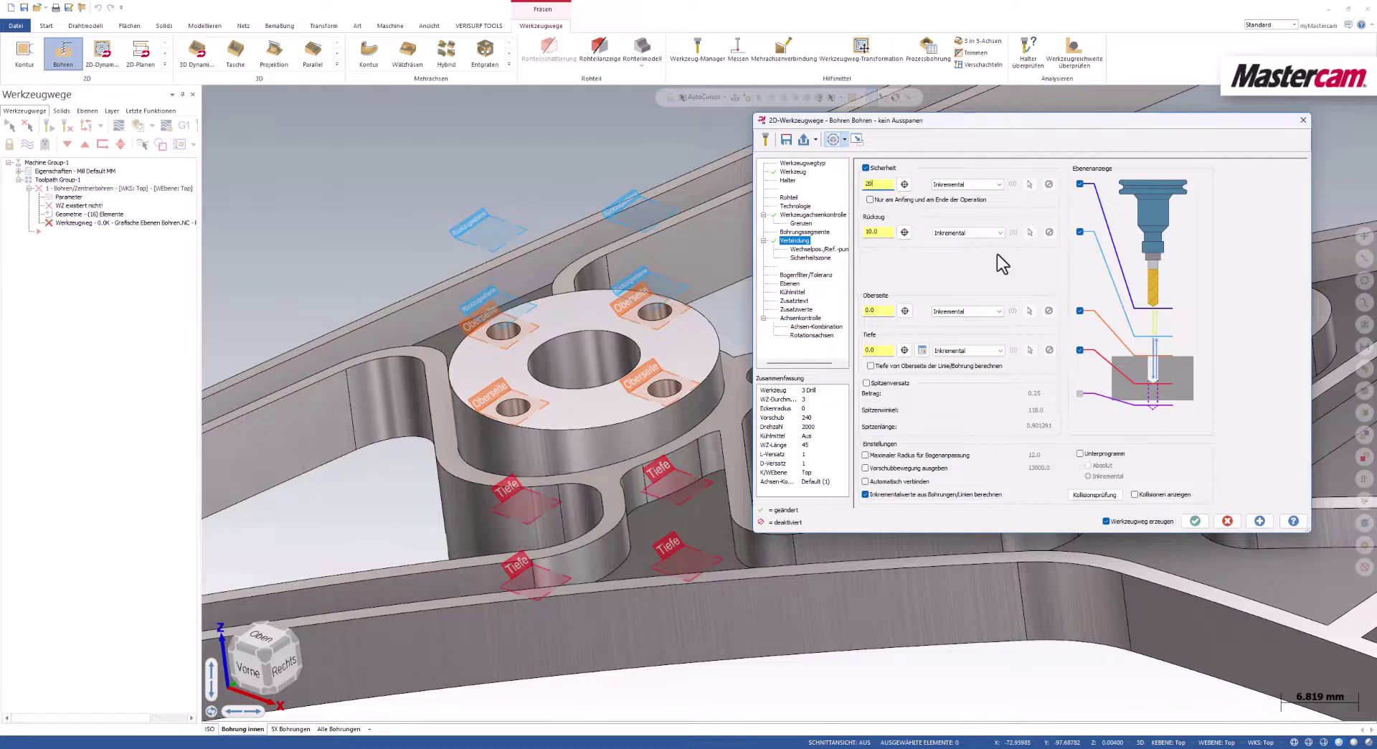
key("Return")
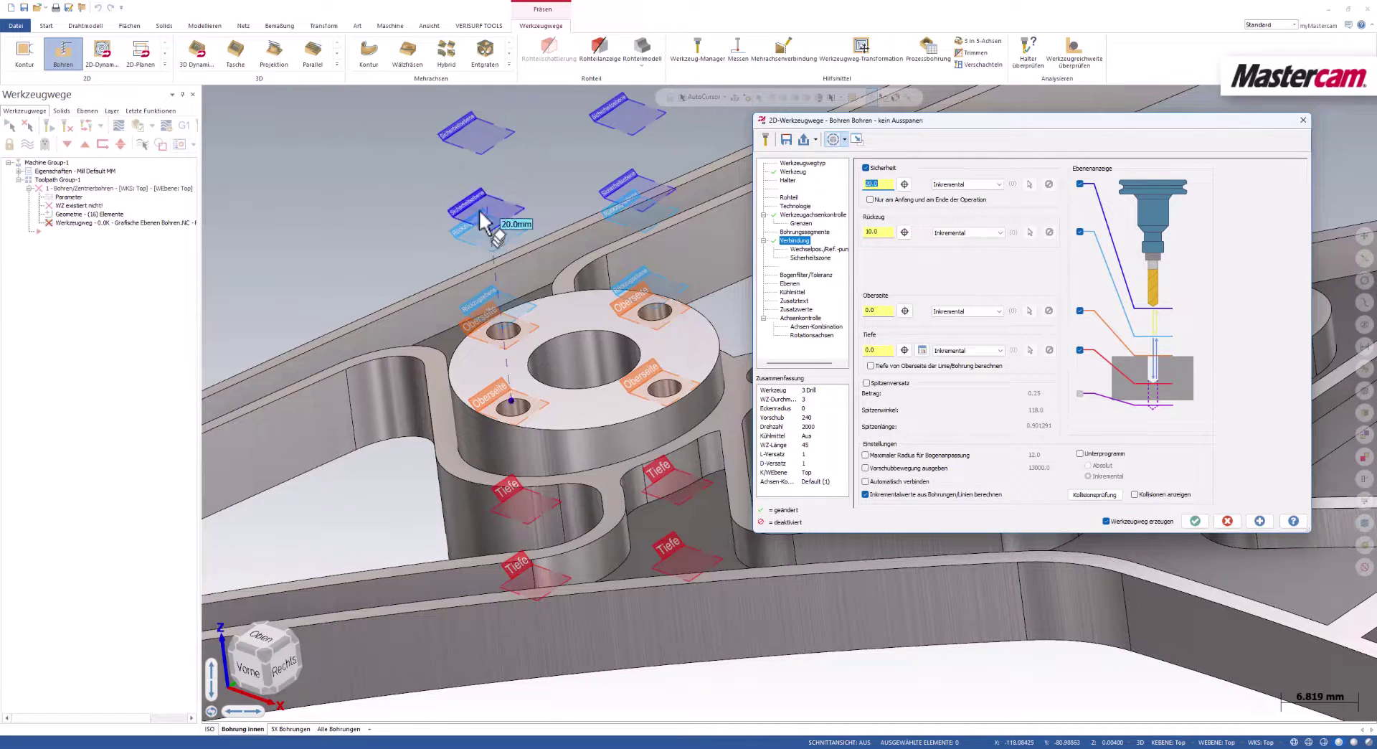
left_click(482, 219)
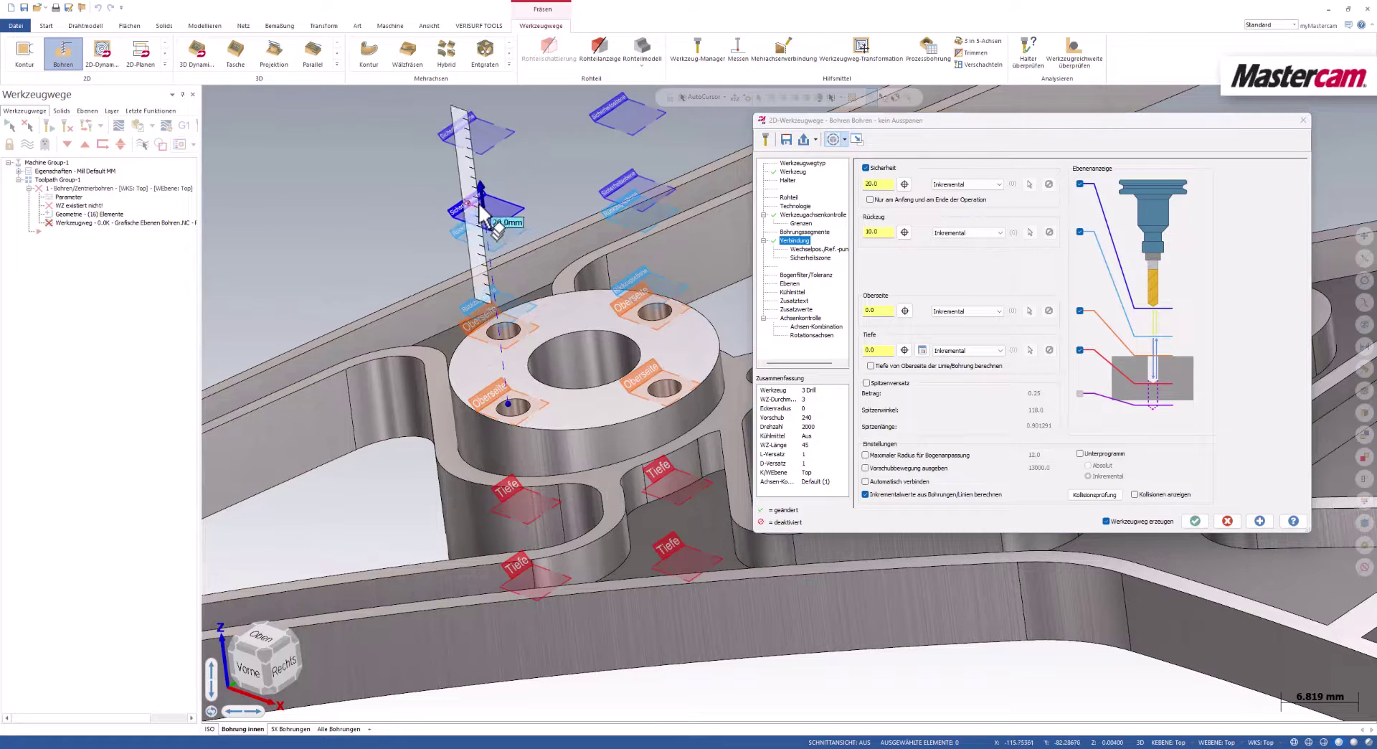
left_click_drag(479, 206, 472, 185)
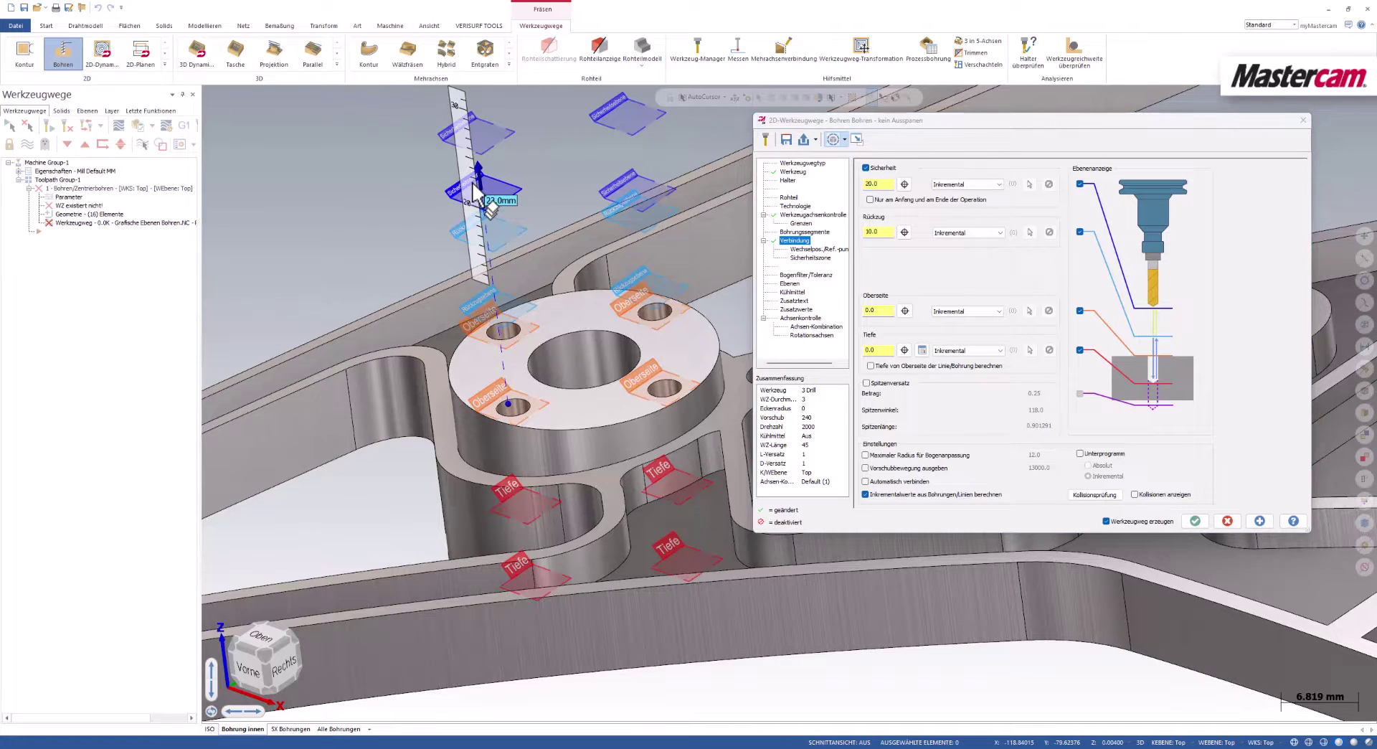
left_click(472, 185)
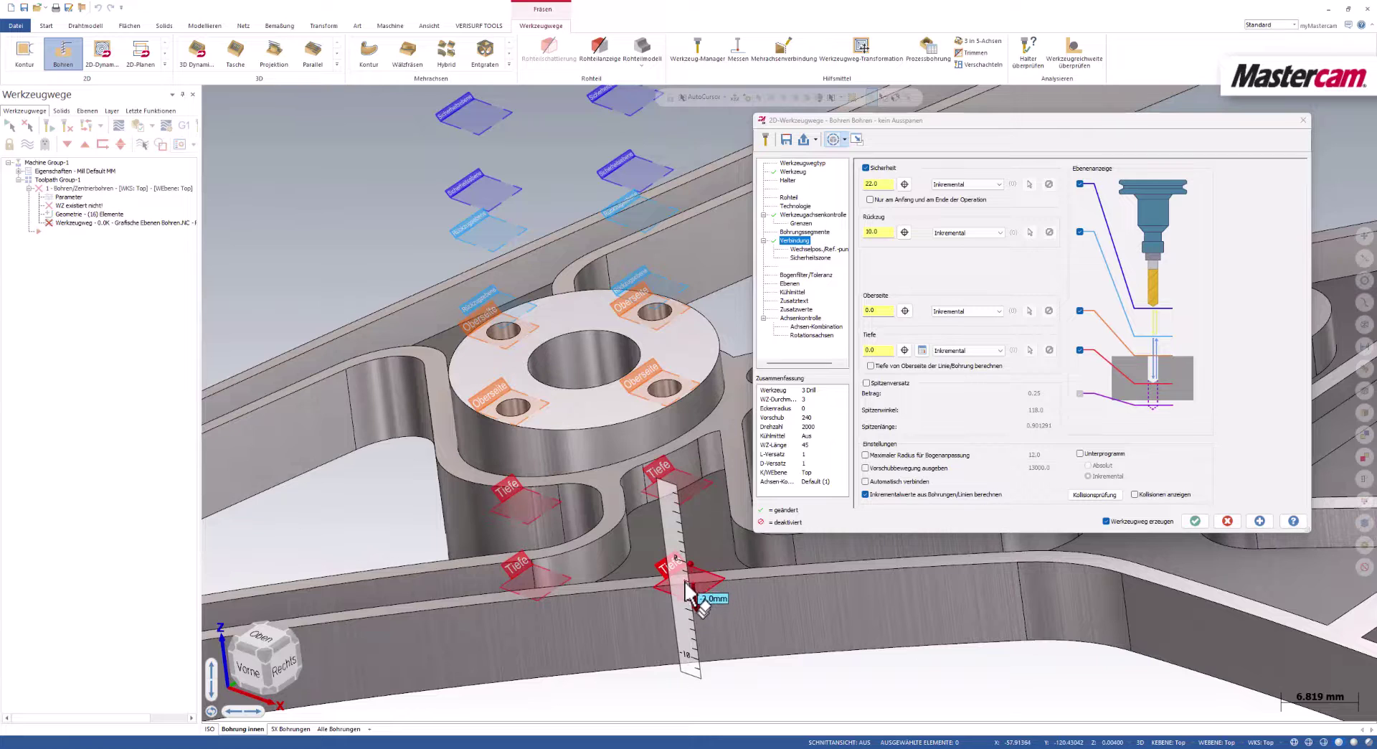
left_click_drag(687, 573, 684, 585)
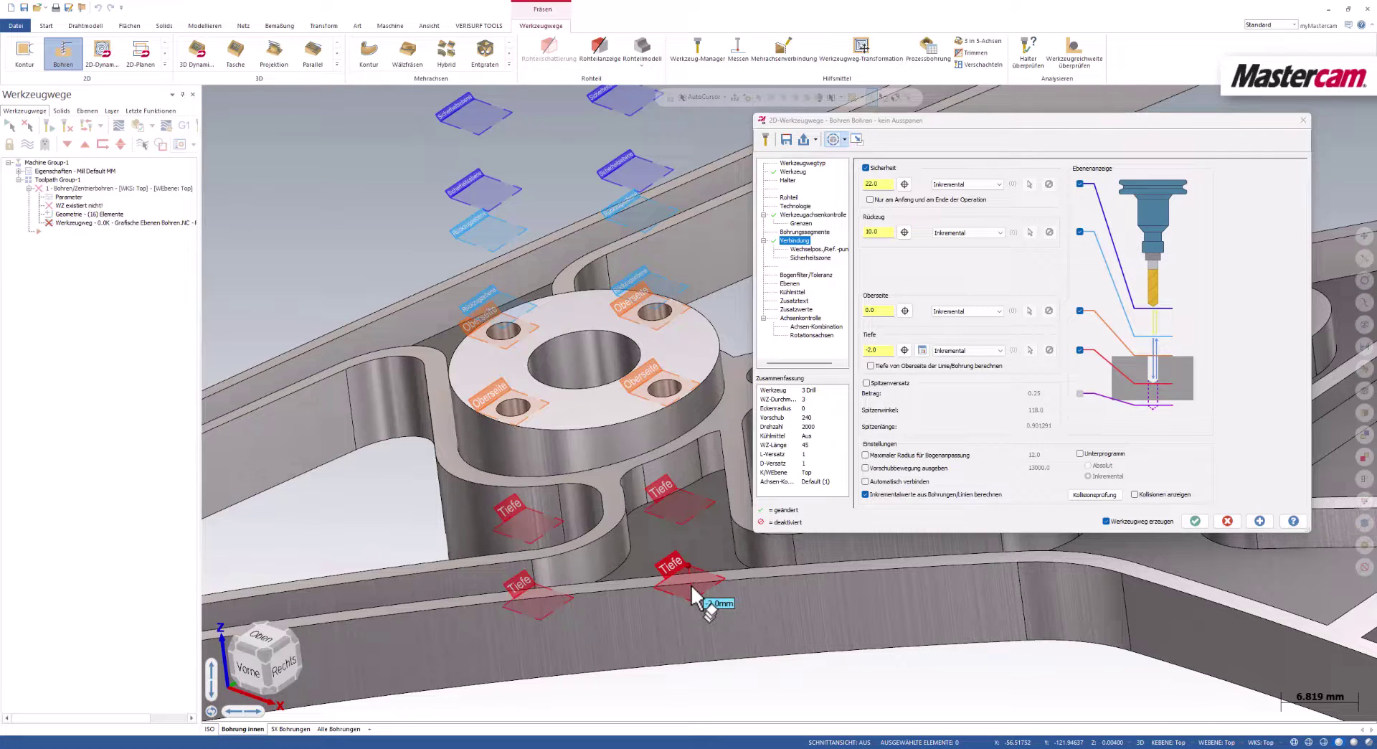
left_click(876, 349)
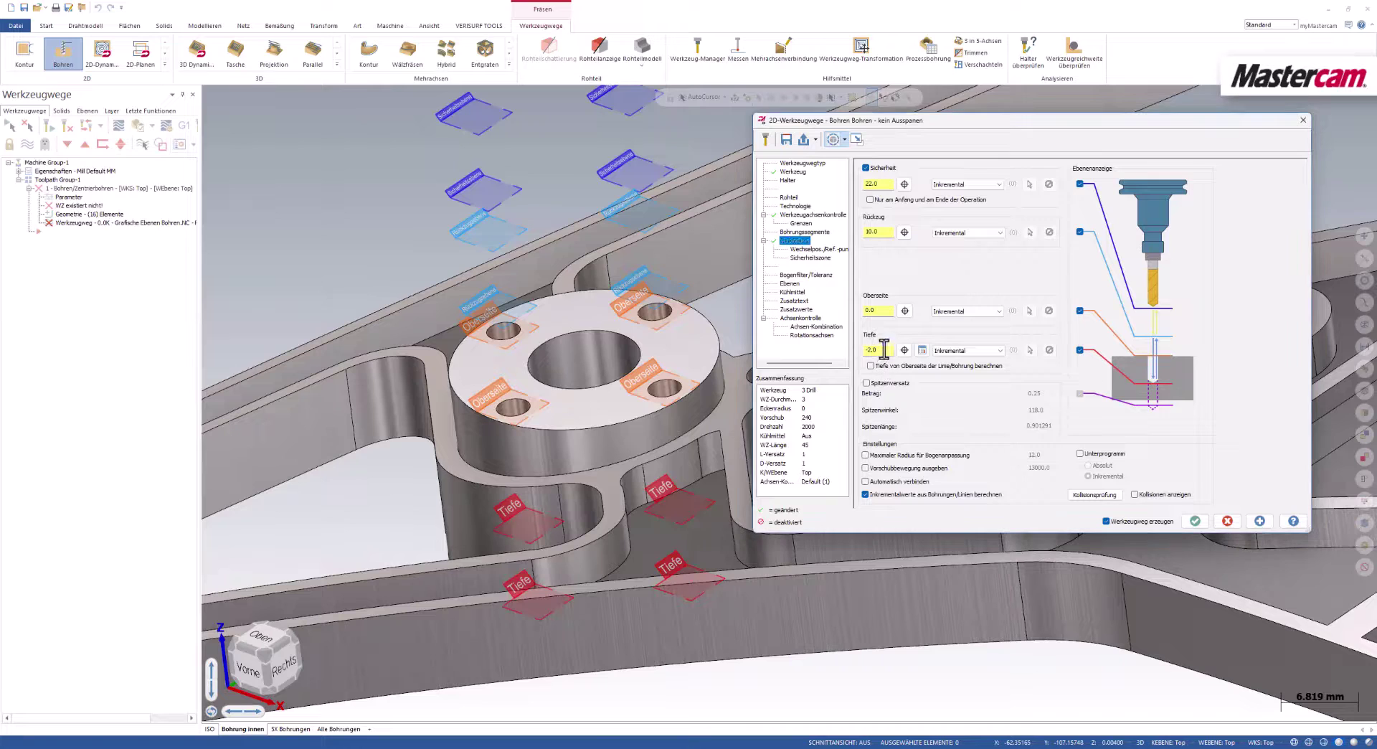
type("0")
key("Return")
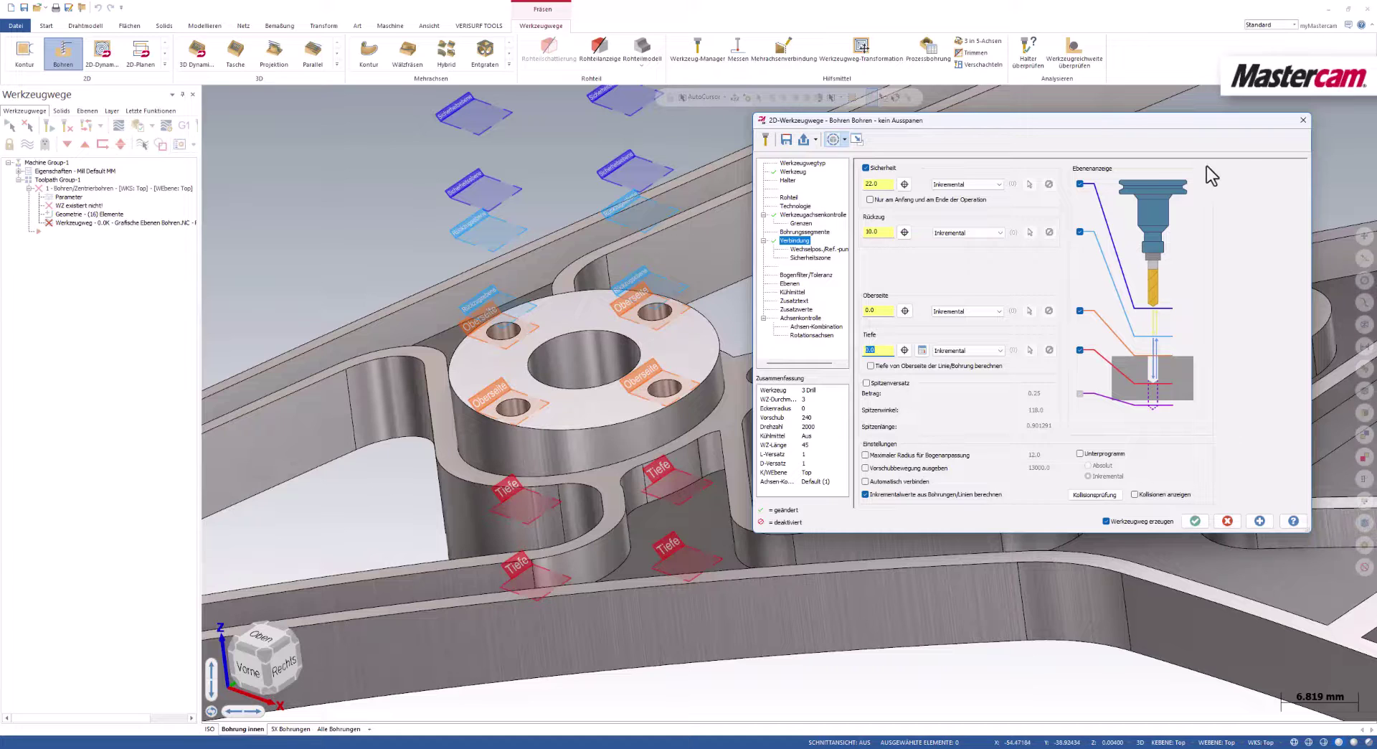
Step: Hide the Sicherheit and Rückzug plane previews, leaving top and depth planes visible
left_click(1080, 183)
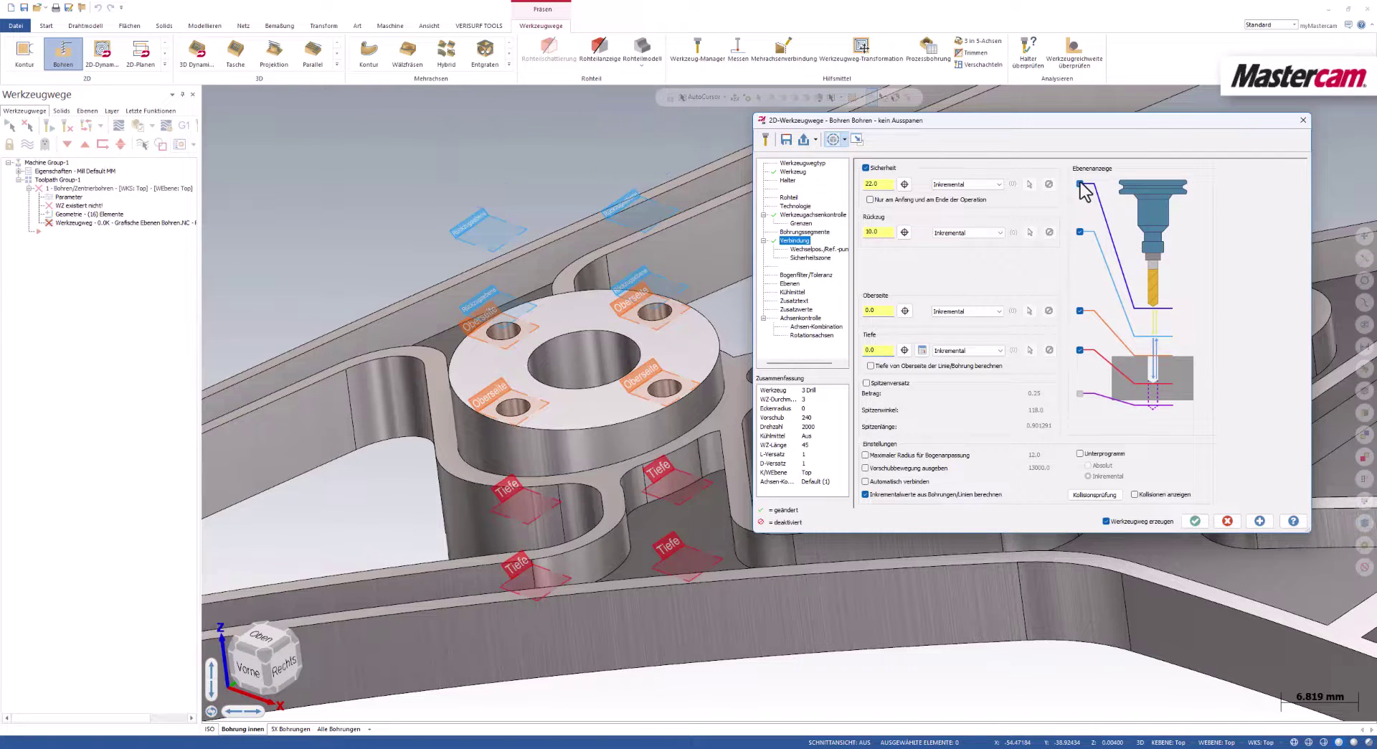
left_click(1081, 232)
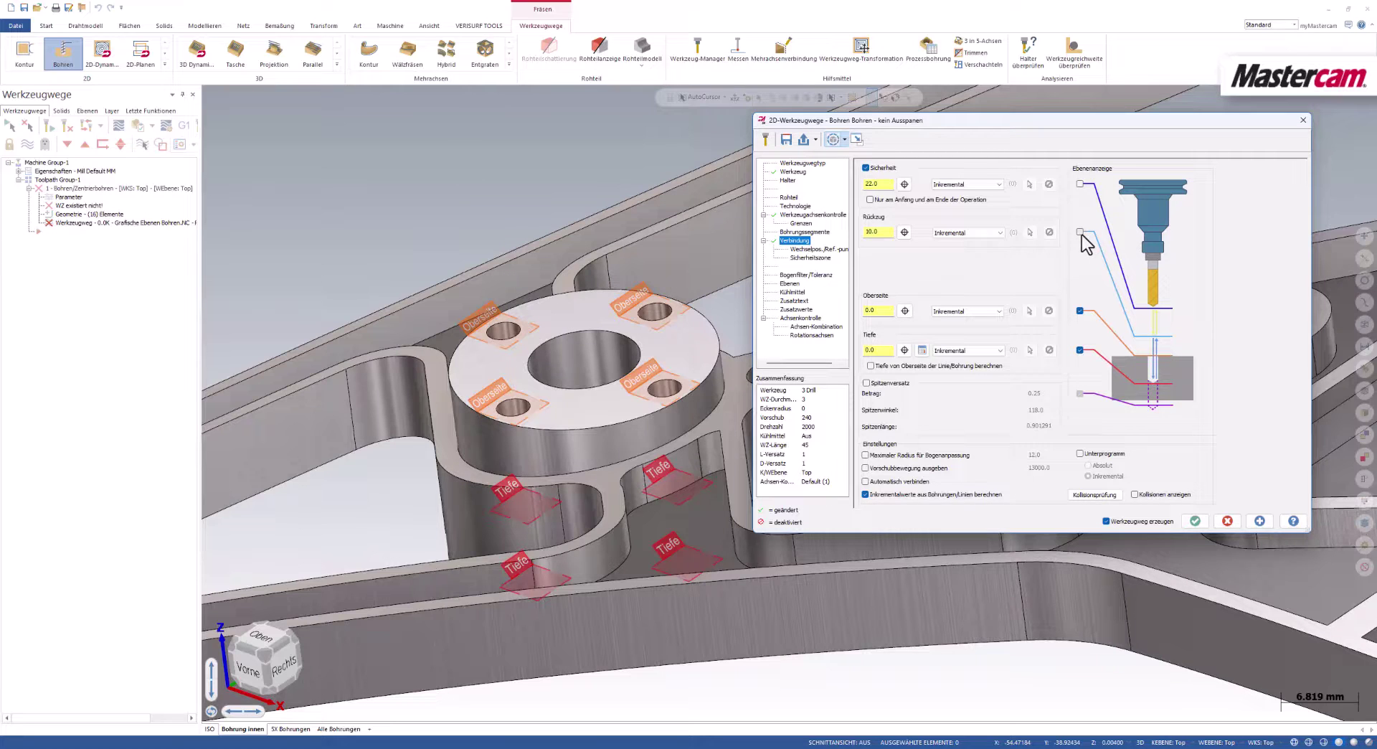
left_click(1302, 123)
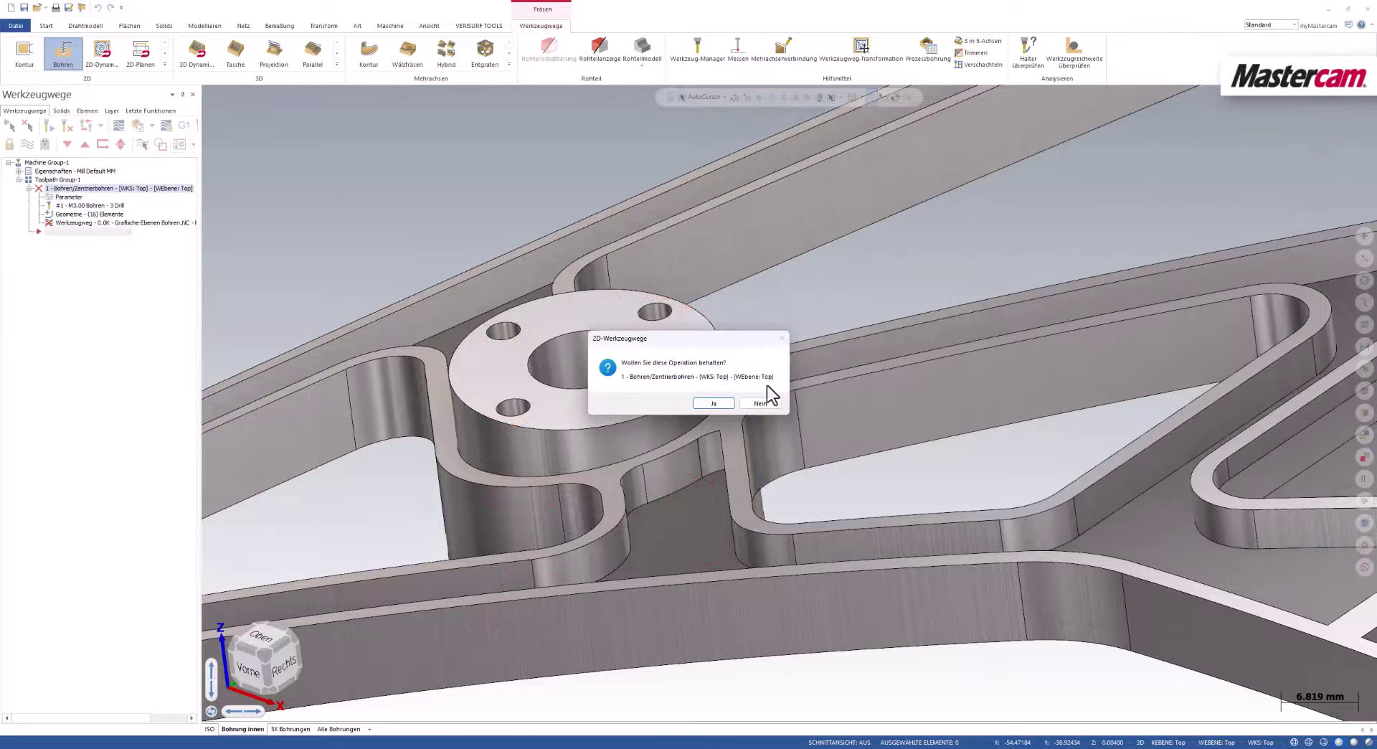
left_click(763, 403)
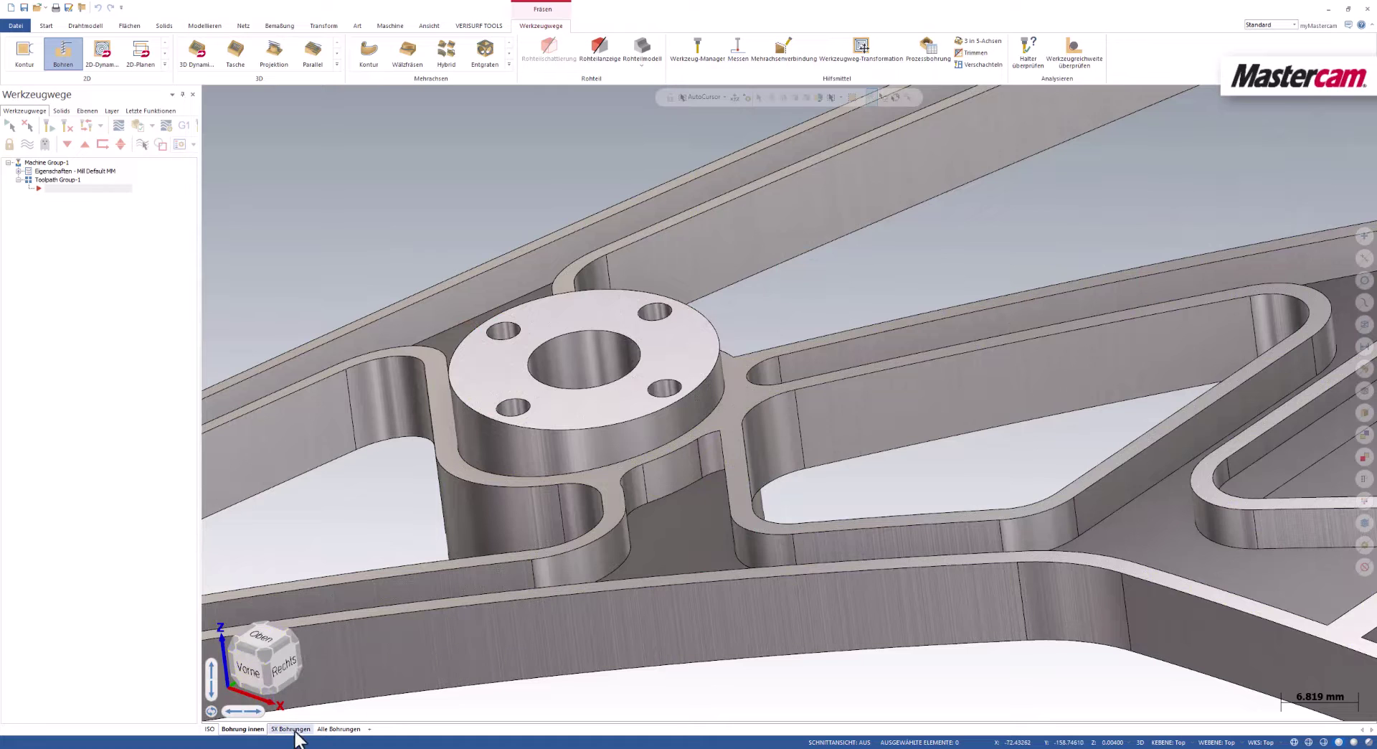
left_click(337, 731)
left_click(295, 729)
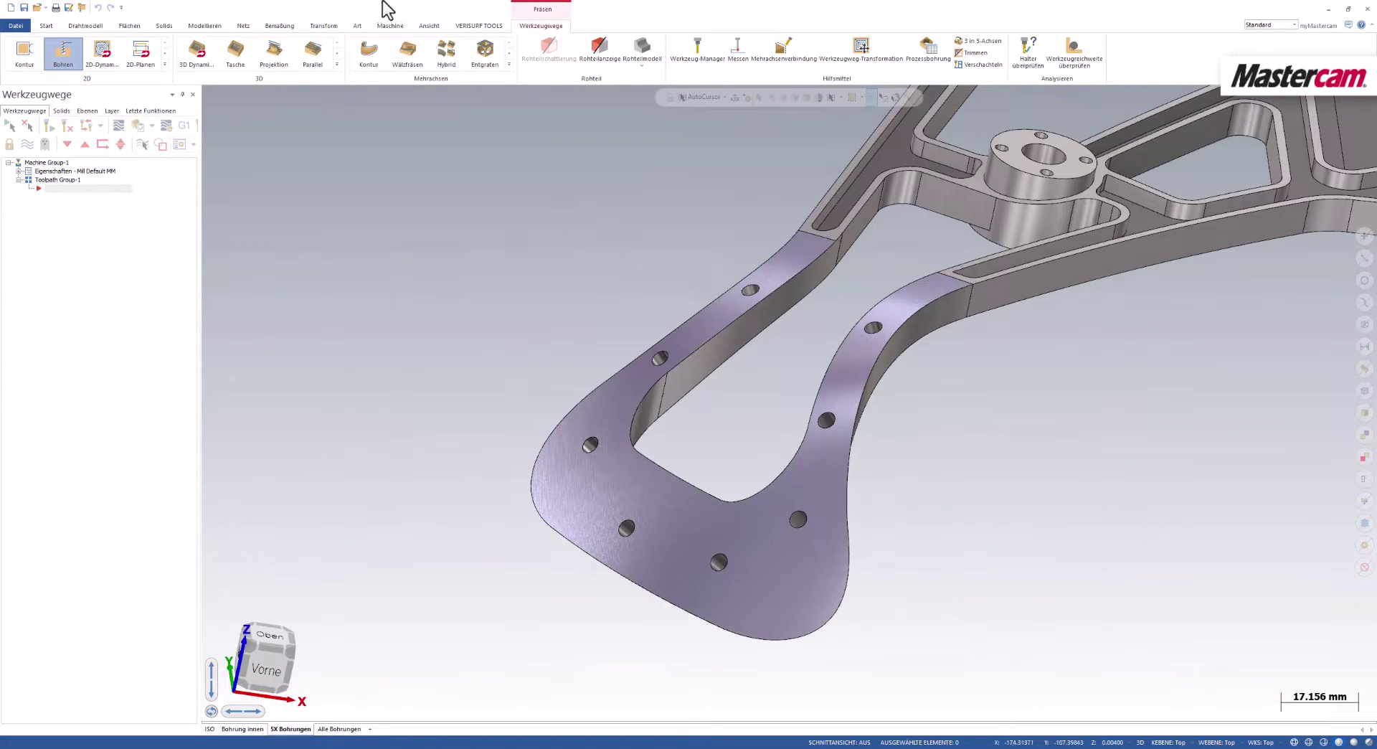
Step: Drill the 32 diameter-4.0 arm holes, sorted point to point from a chosen start hole
left_click(63, 52)
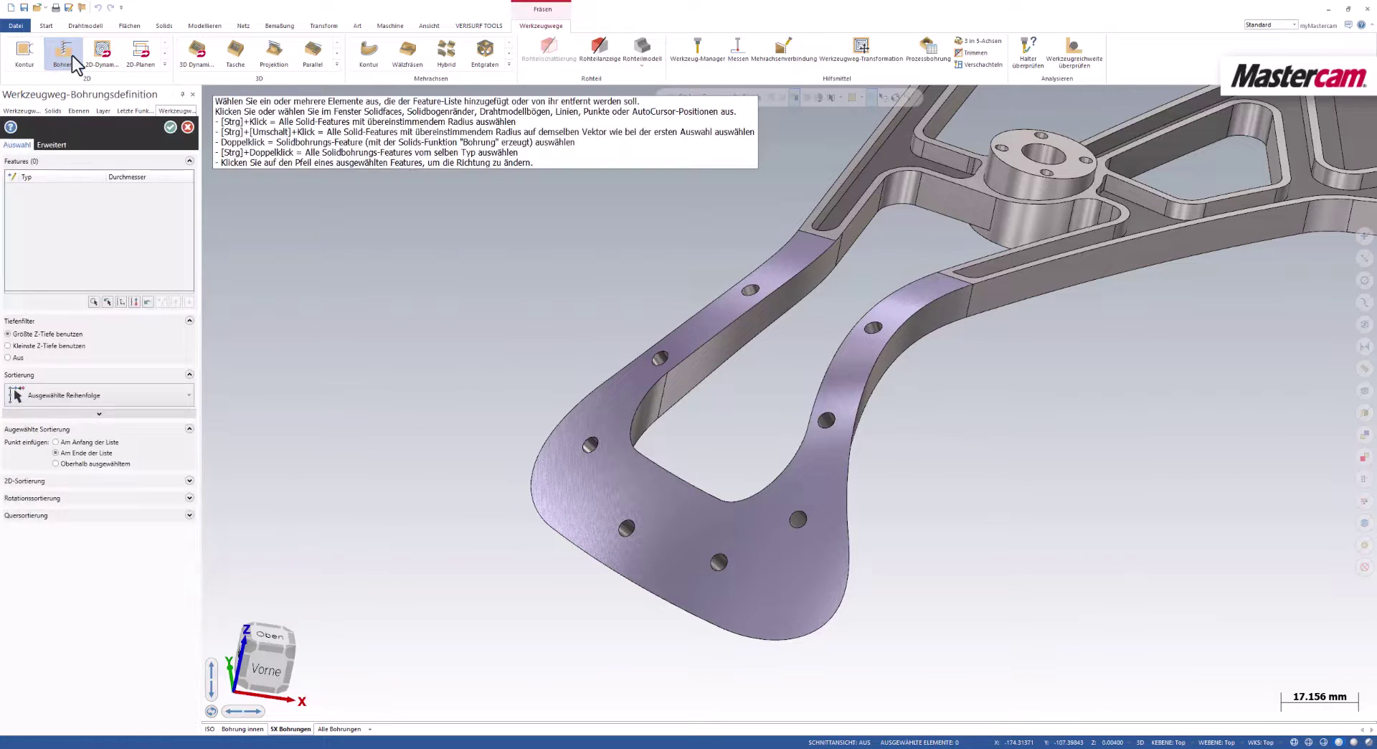
left_click(873, 328, "ctrl")
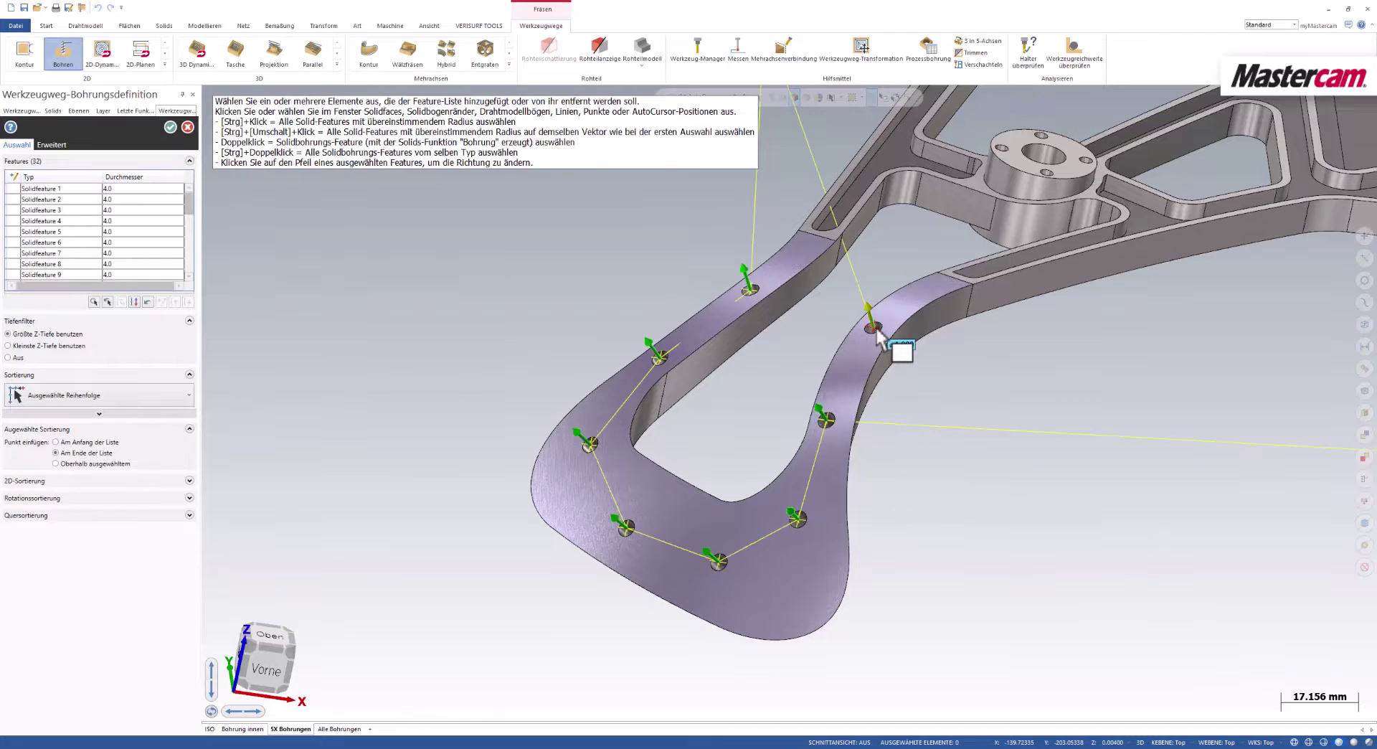
left_click(187, 395)
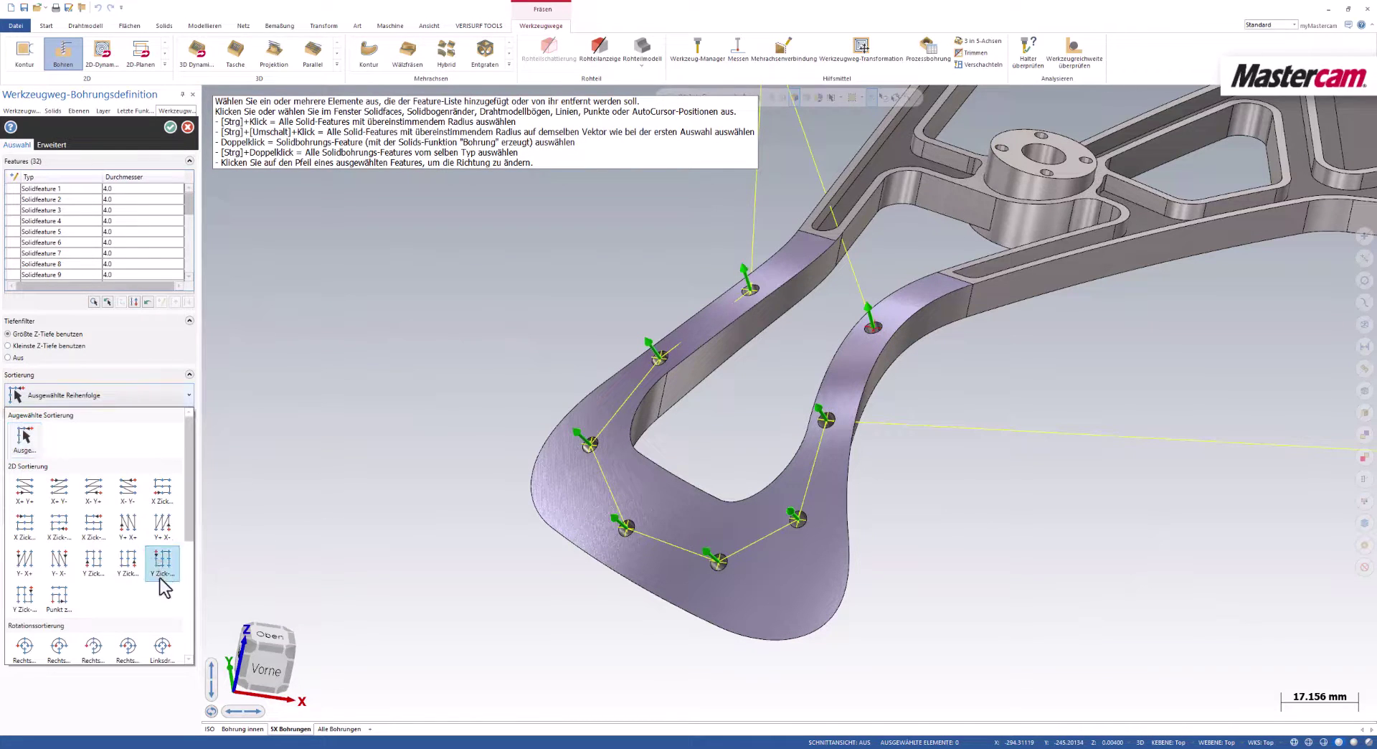
left_click(59, 596)
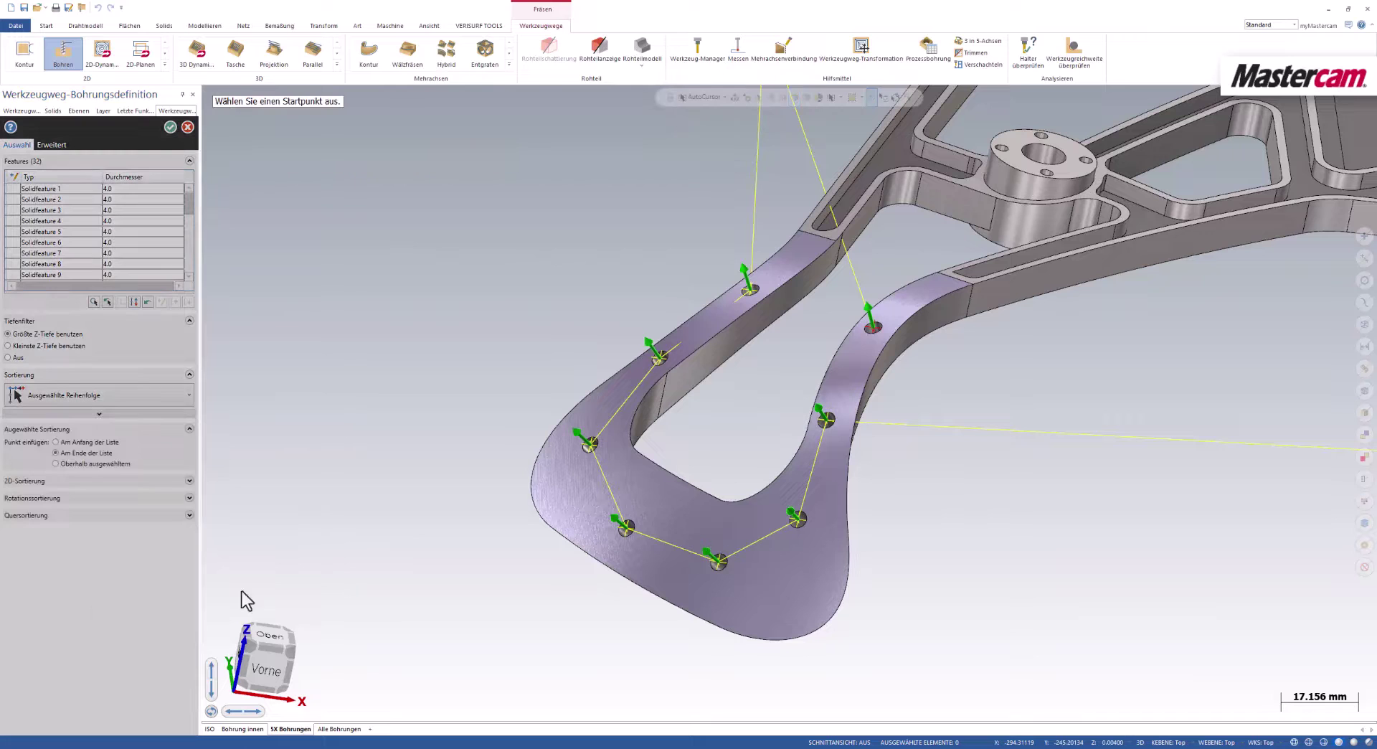
left_click(875, 325)
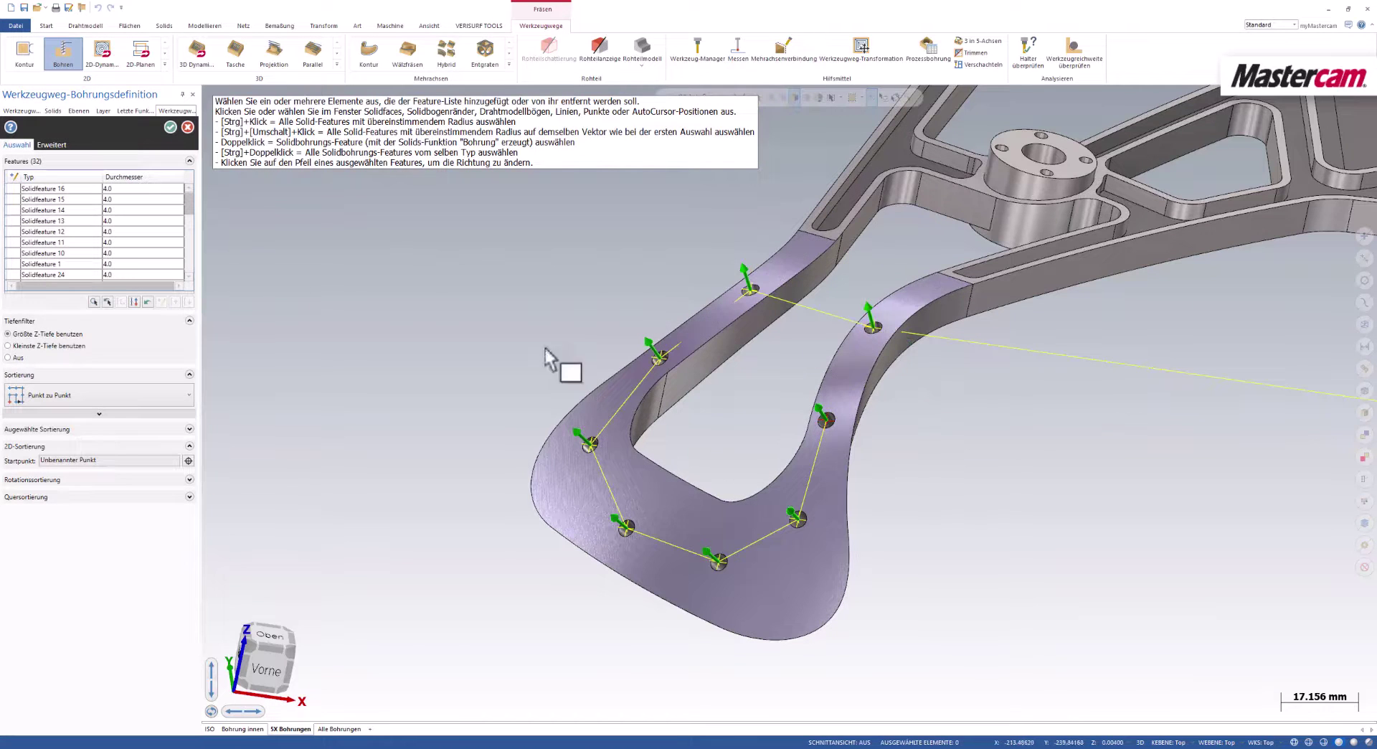
left_click(170, 127)
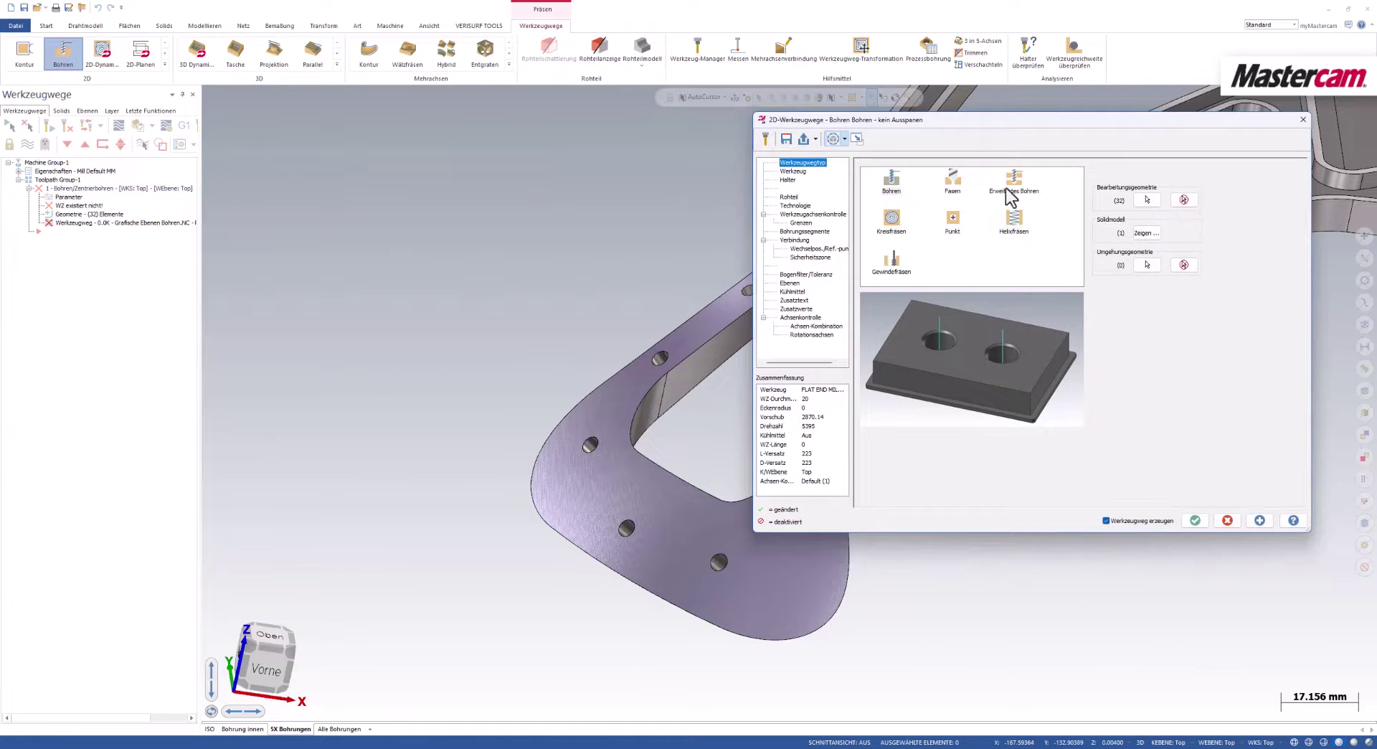
Step: Select the 4 Drill tool and set the tool axis output format to 5-axis
left_click(792, 171)
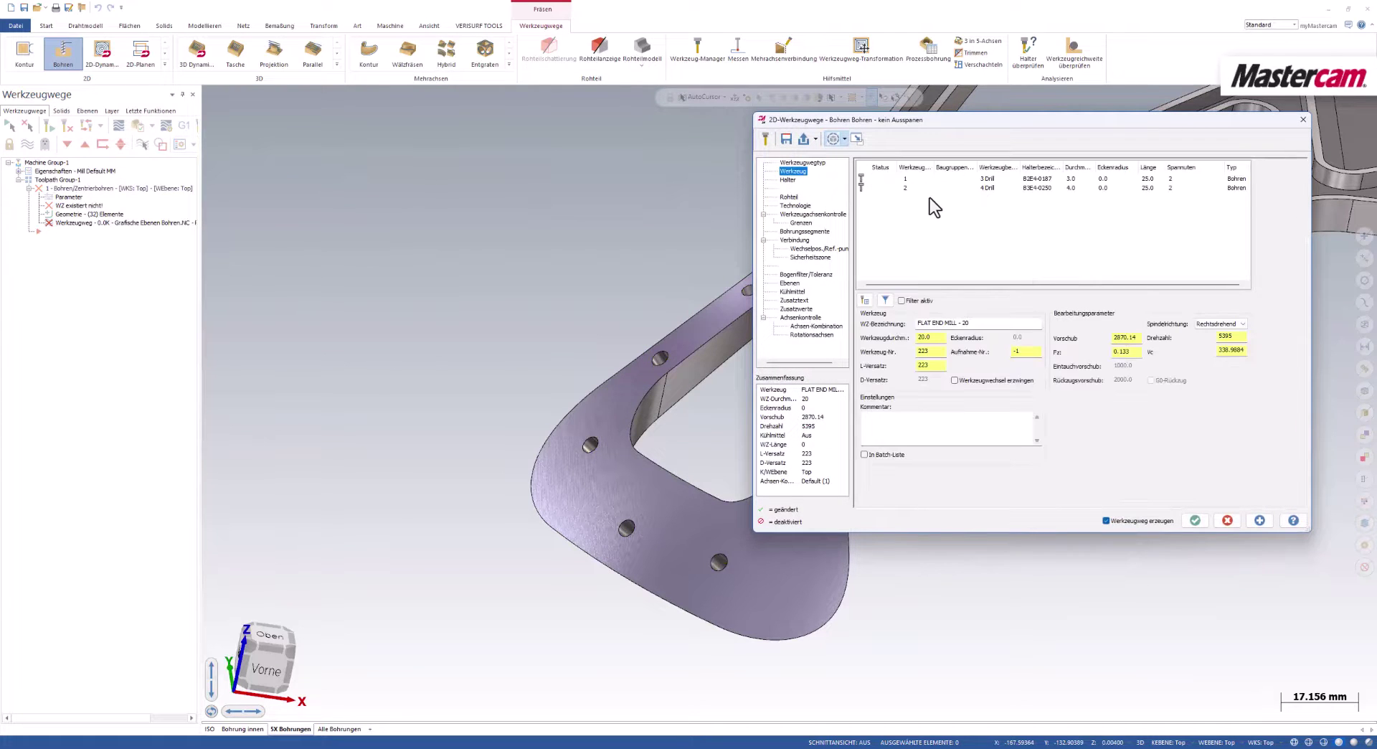
left_click(902, 189)
left_click(794, 206)
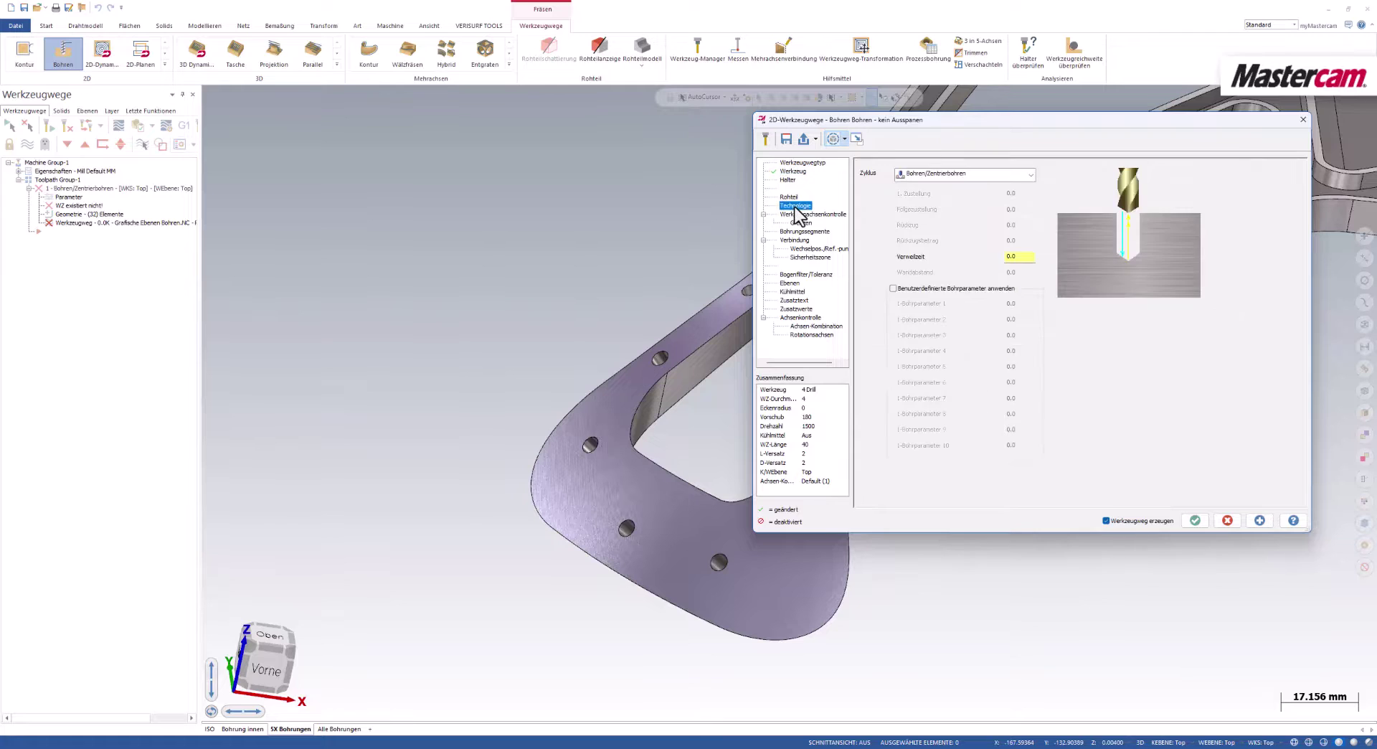
left_click(799, 214)
left_click(1029, 177)
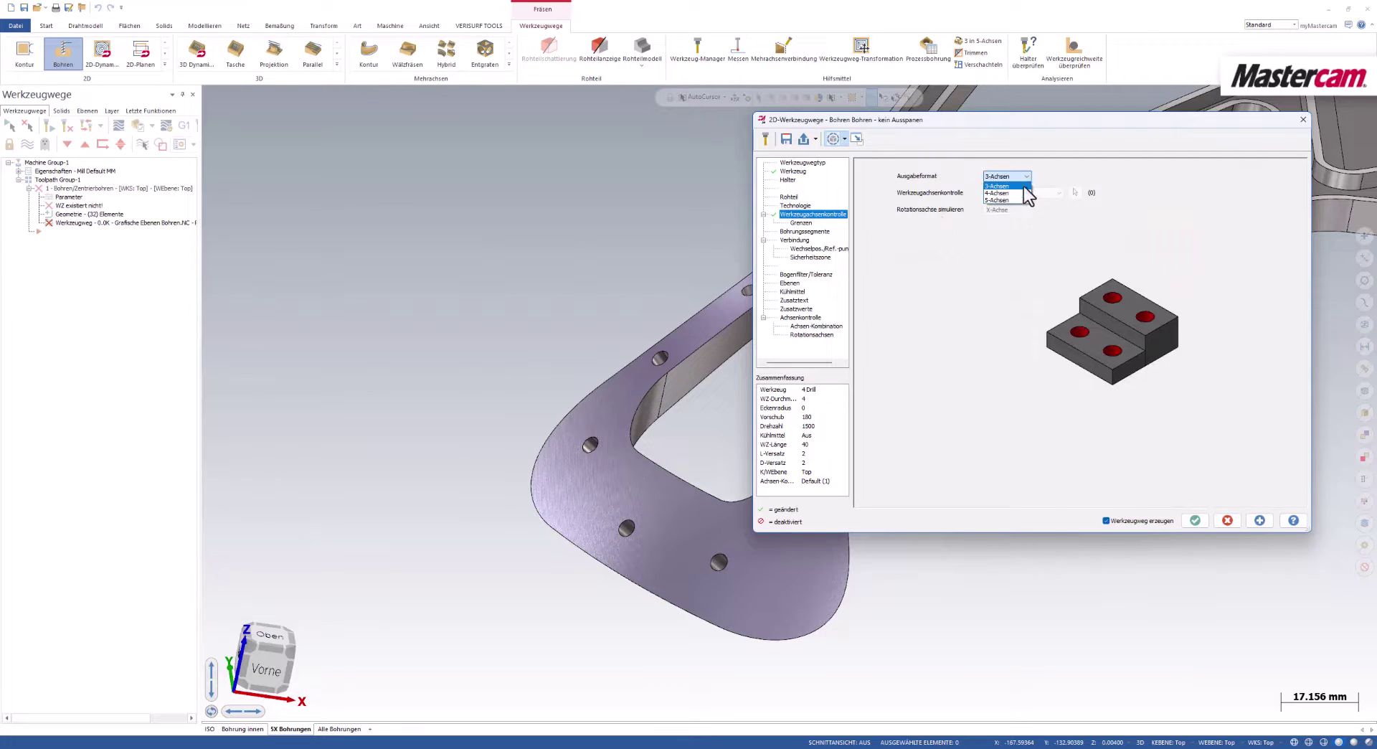
left_click(1003, 200)
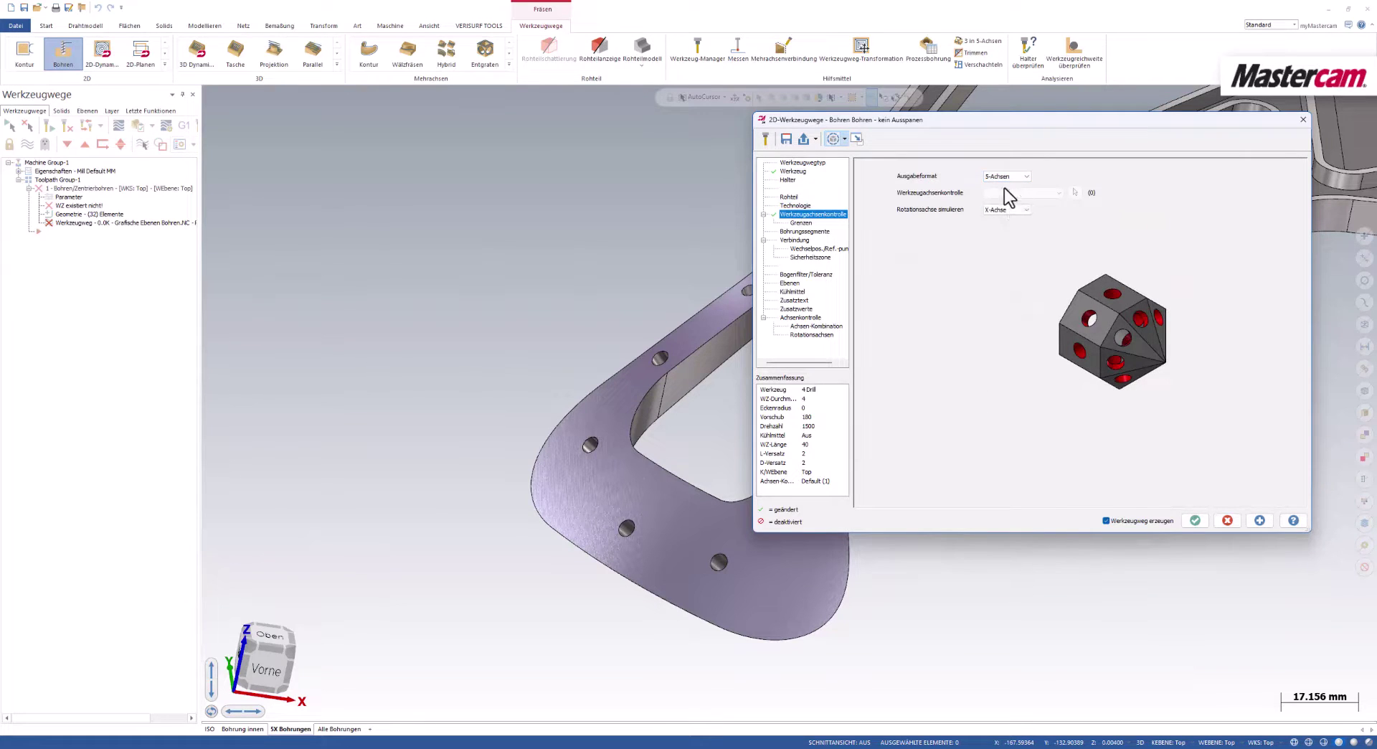
left_click(790, 241)
Step: Turn on Spitzenversatz tip compensation (2.0, 118.0° tip angle), viewing the arm edge-on
left_click_drag(956, 121, 1164, 188)
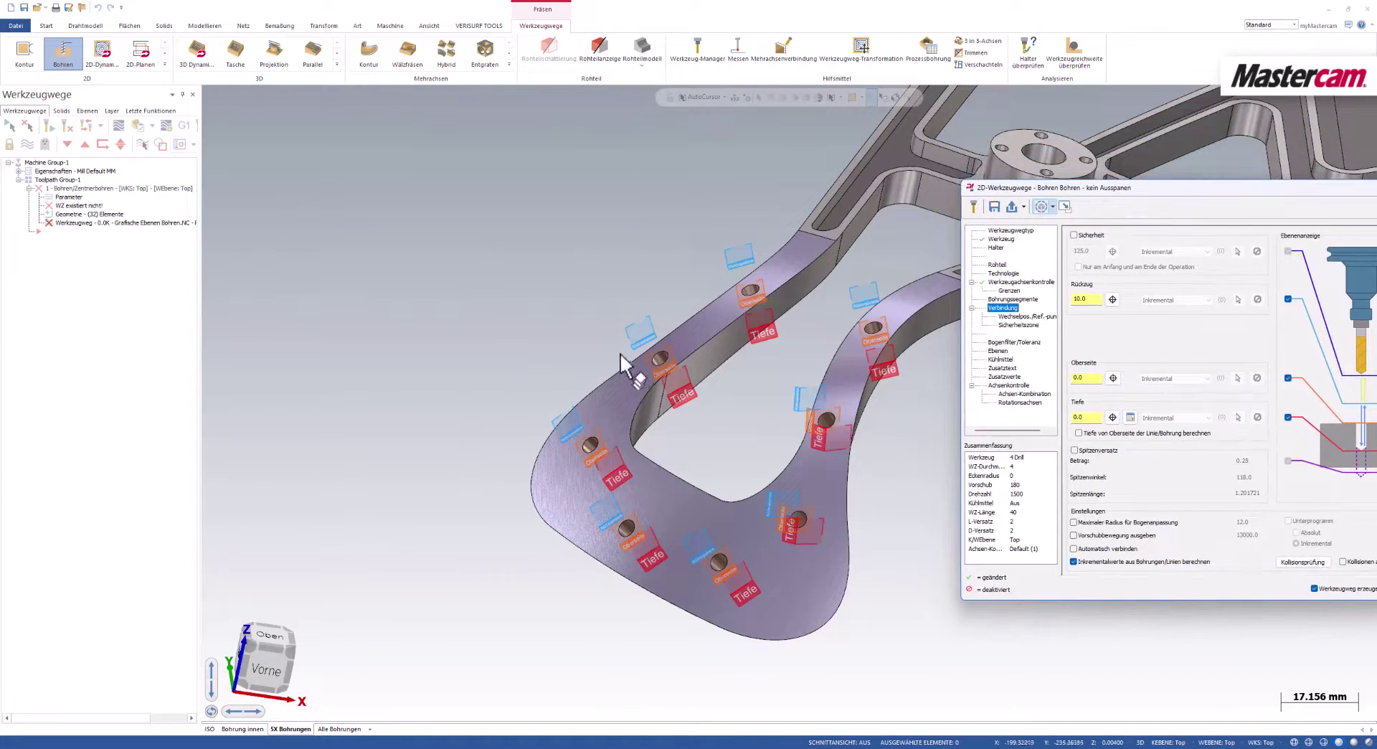
mouse_move(621, 356)
middle_mouse_down()
mouse_move(631, 332)
mouse_move(579, 348)
mouse_move(637, 315)
mouse_move(643, 291)
mouse_move(729, 316)
mouse_move(673, 252)
mouse_move(648, 257)
mouse_move(658, 265)
middle_mouse_up()
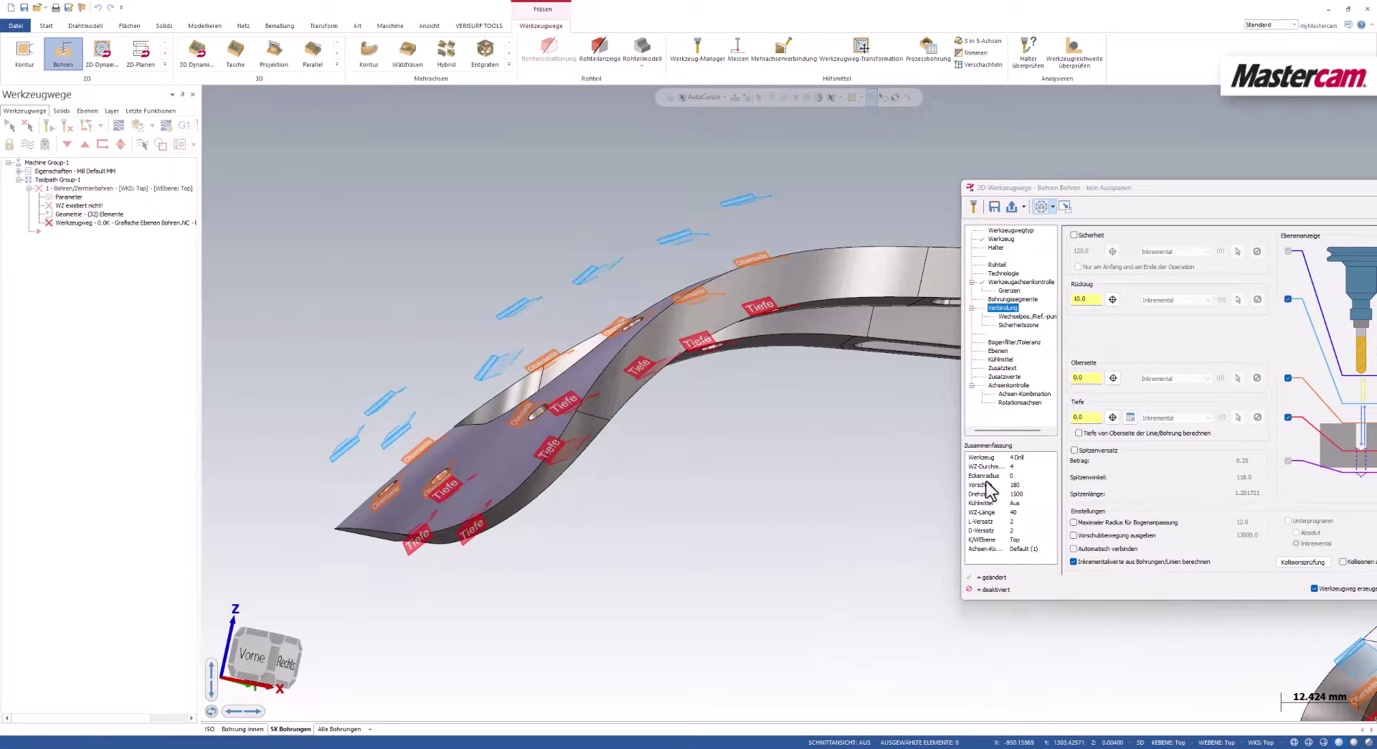
left_click(1074, 450)
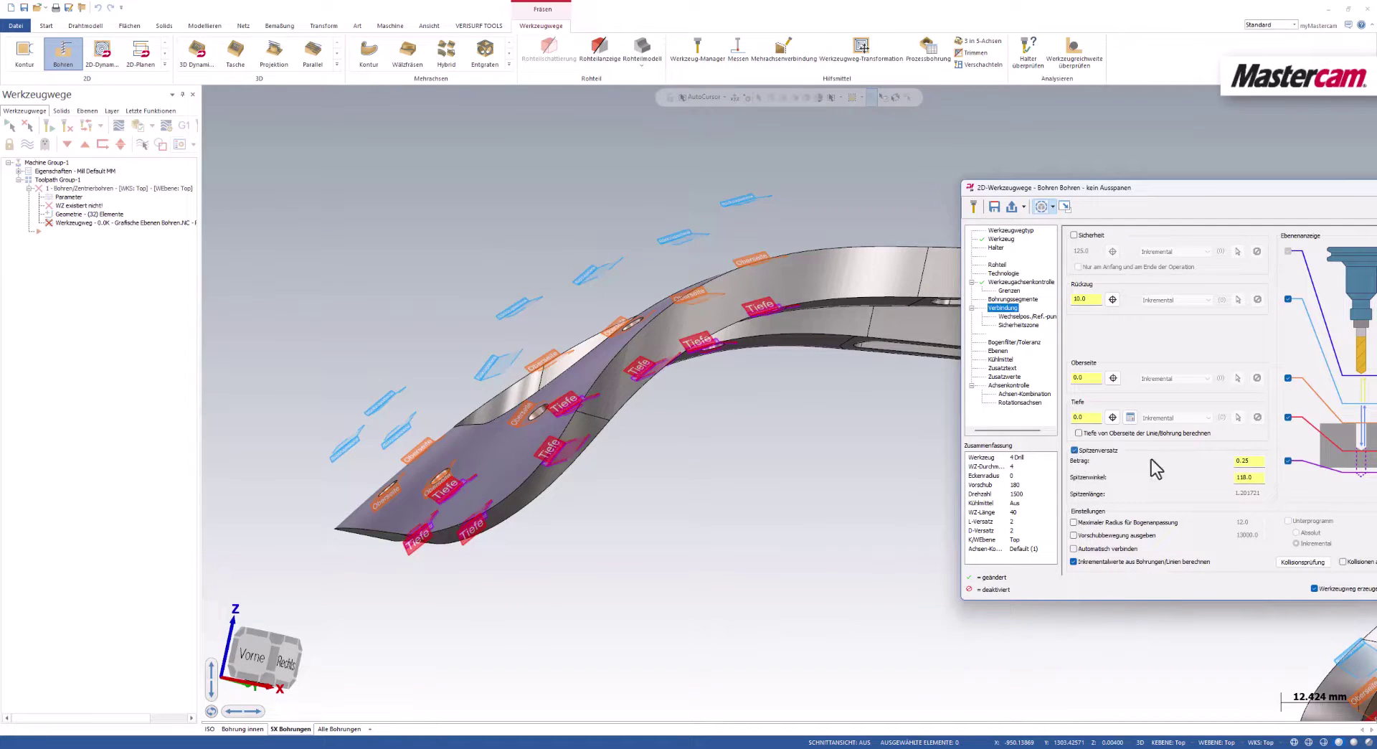
left_click_drag(1256, 461, 1213, 474)
Step: Change the drill tip compensation amount from 2.0 to 4.75, keeping the 118.0° tip angle
left_click(1084, 377)
scroll(774, 320, "up", 1)
scroll(781, 320, "up", 1)
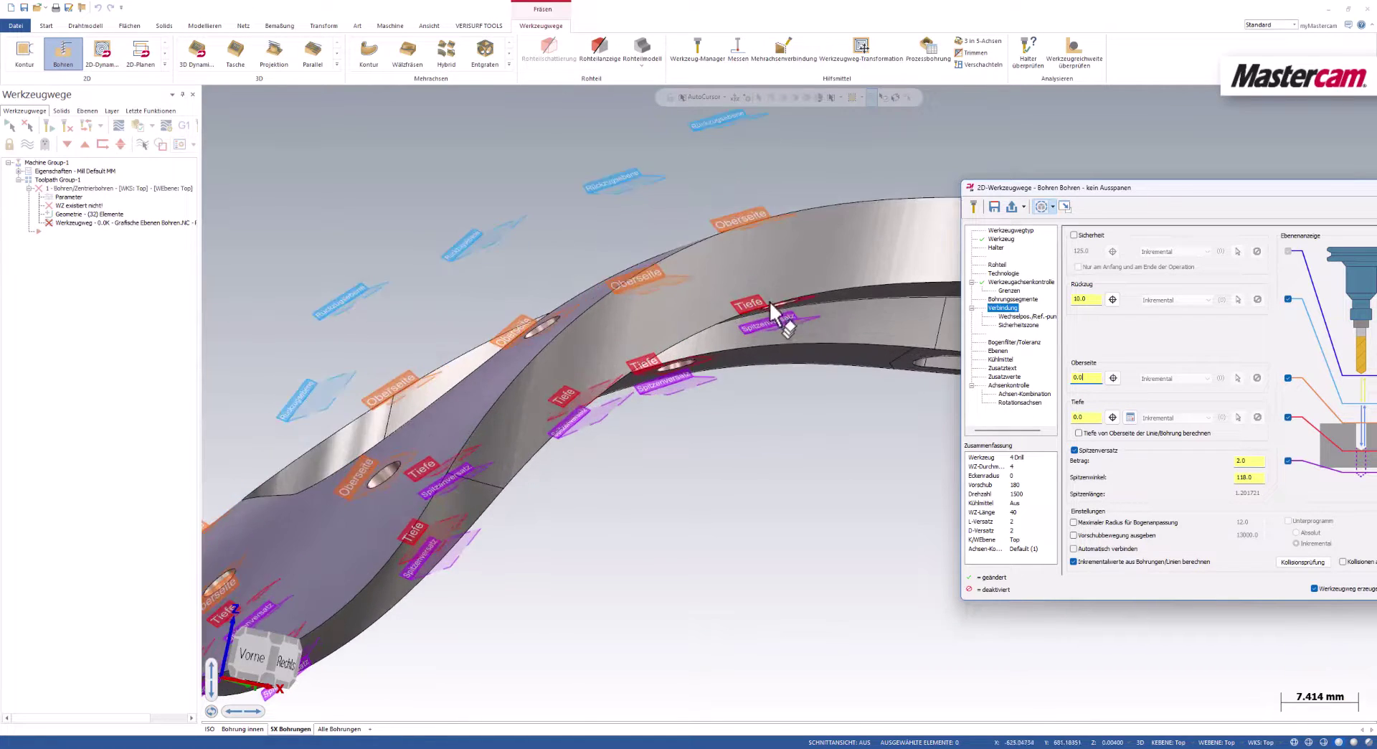
scroll(771, 333, "up", 1)
middle_click_drag(771, 337, 784, 329)
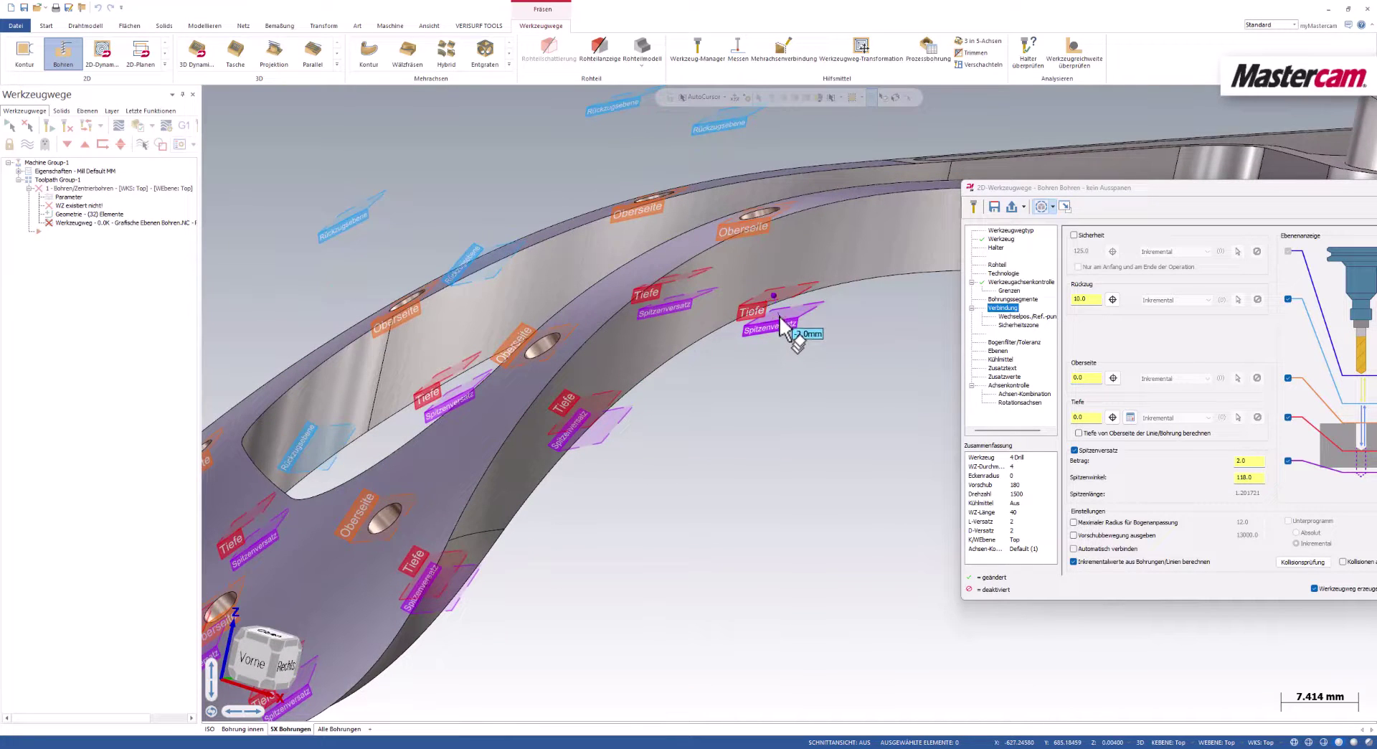
left_click_drag(781, 321, 788, 342)
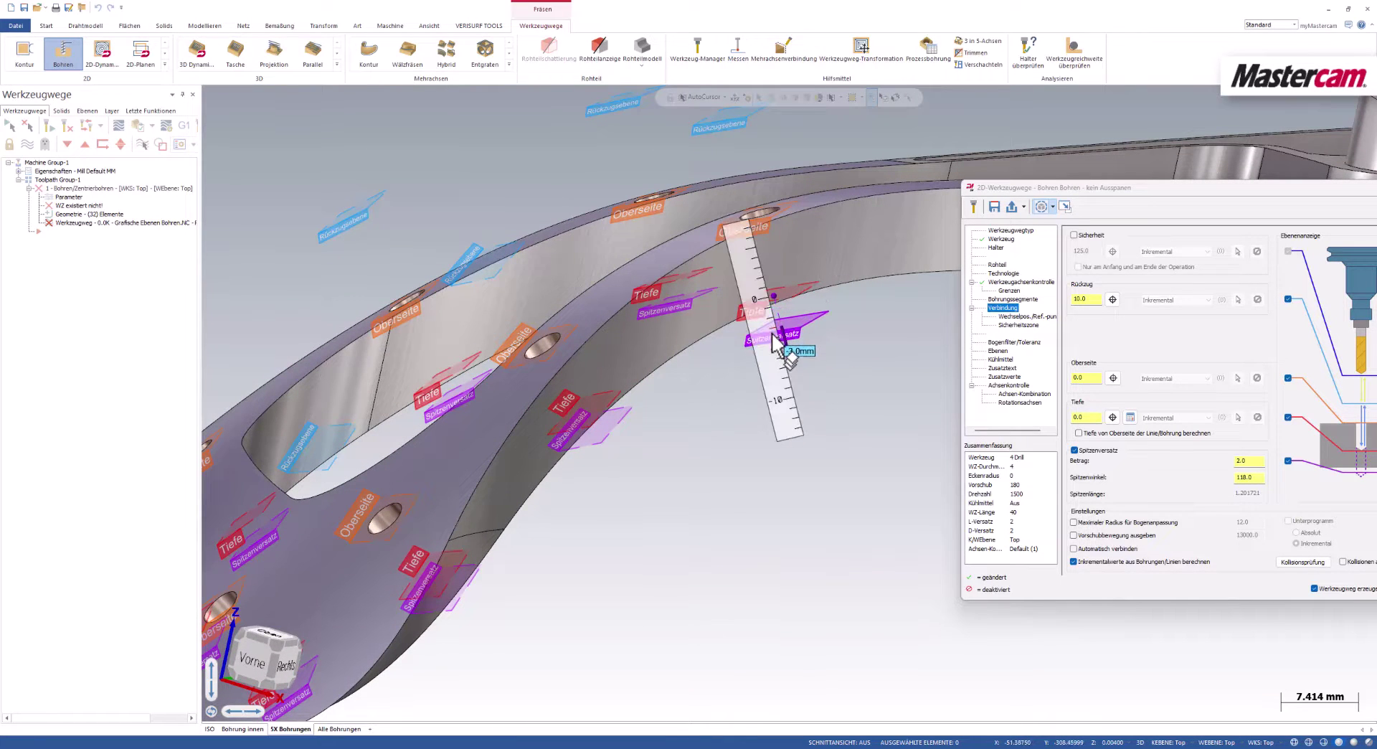
scroll(746, 393, "down", 1)
scroll(691, 393, "down", 2)
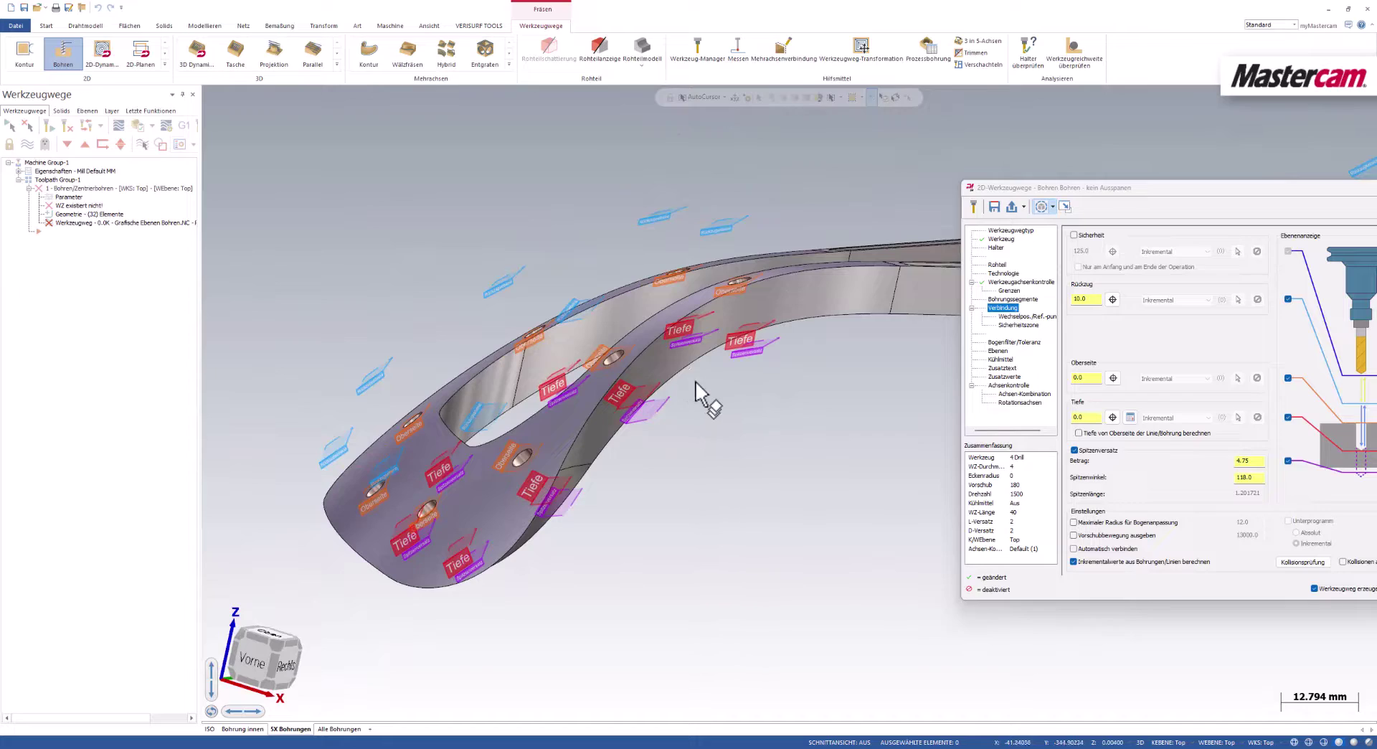
Step: Fit the whole part in the view and orbit it to a new angle
right_click(720, 453)
left_click(752, 495)
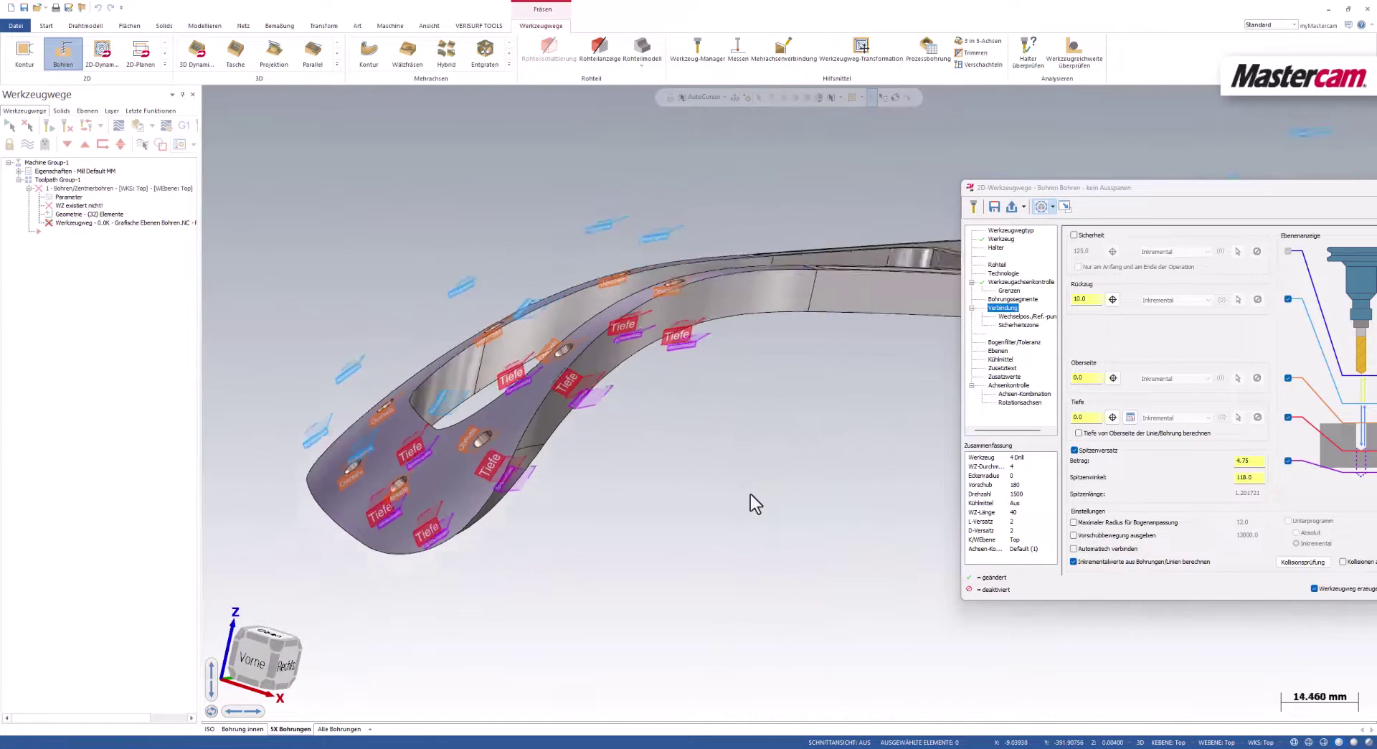
mouse_move(751, 491)
middle_mouse_down()
mouse_move(487, 464)
mouse_move(411, 509)
mouse_move(522, 454)
mouse_move(682, 433)
mouse_move(990, 352)
middle_mouse_up()
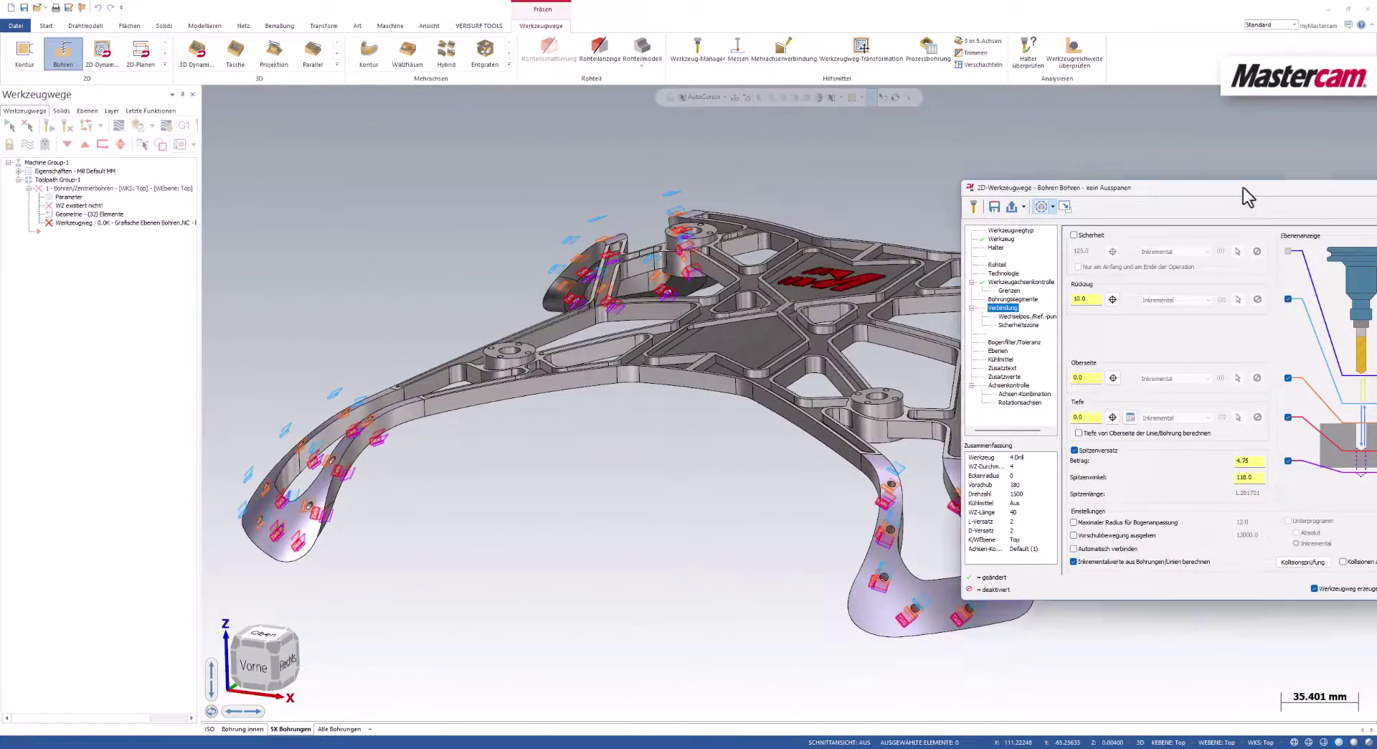
Step: Orbit to a top-down view of the spider-frame part showing linking planes on every arm hole
mouse_move(1242, 187)
left_mouse_down()
mouse_move(892, 271)
mouse_move(566, 544)
left_mouse_up()
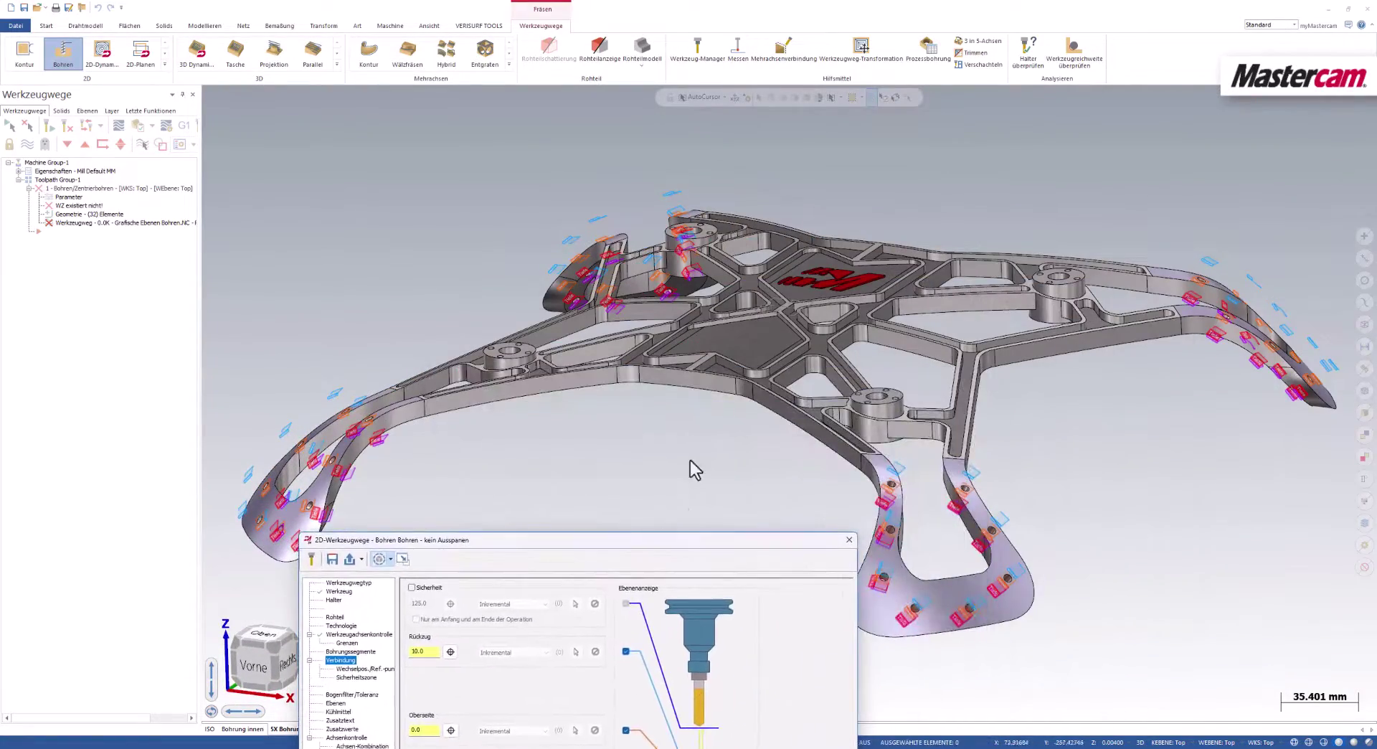